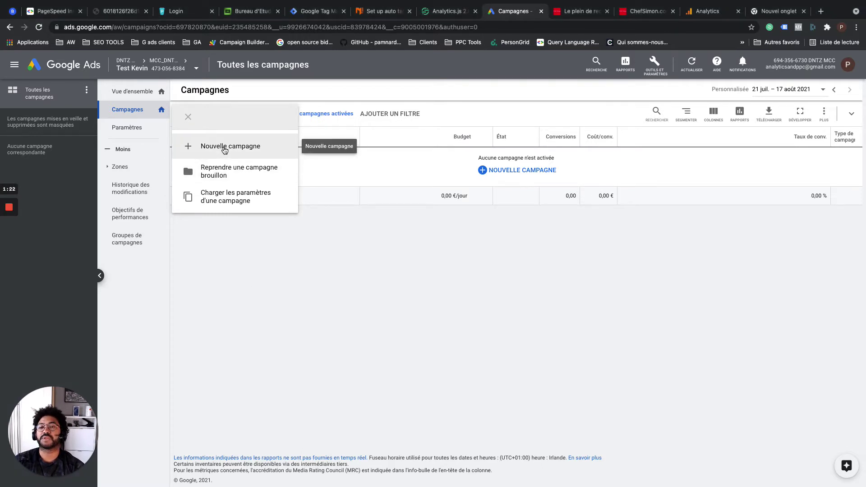
- Start a new campaign without a specific objective and choose Réseau de recherche as its type
click(225, 150)
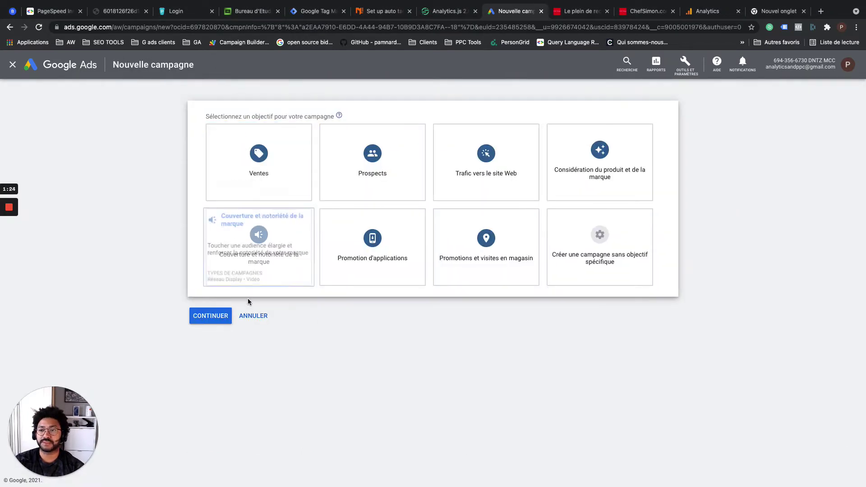
click(602, 246)
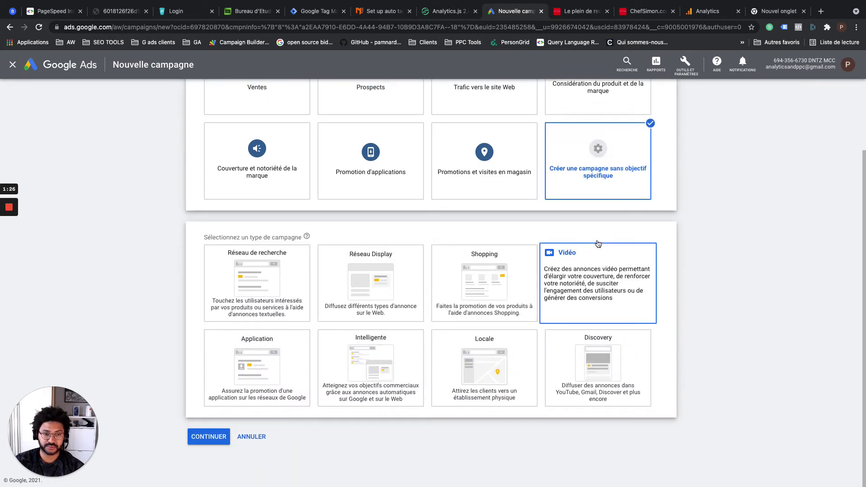
scroll(520, 222, up, 2)
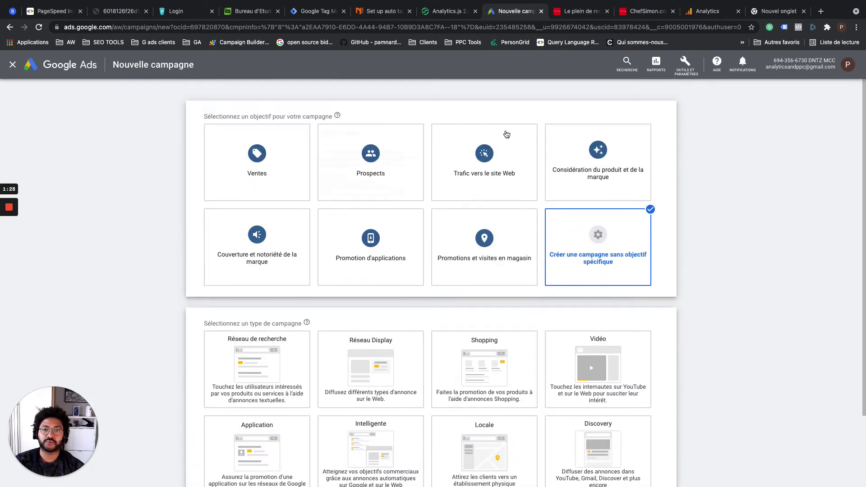
scroll(340, 296, down, 1)
scroll(341, 295, down, 1)
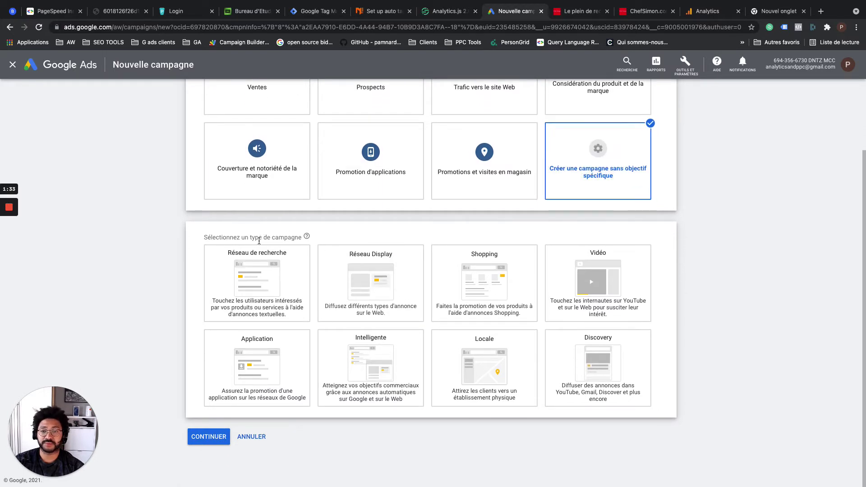
click(261, 289)
- Name the campaign Branding and continue to the budget and bidding settings
scroll(261, 289, down, 4)
triple_click(228, 384)
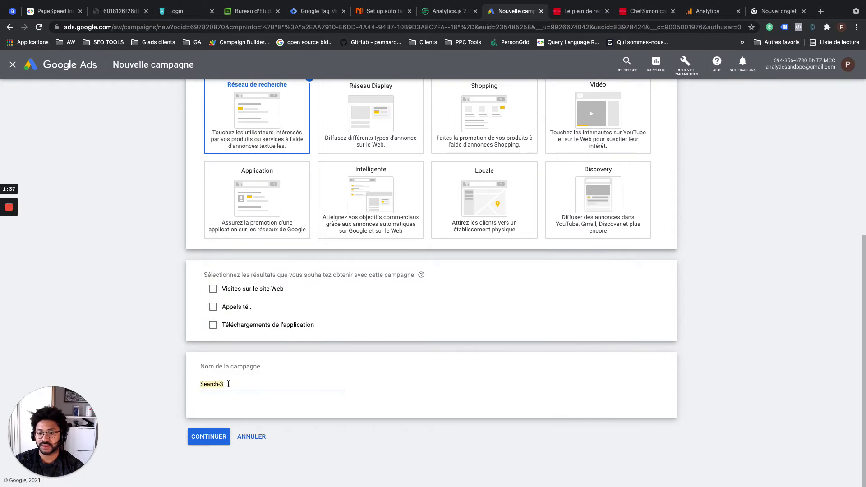
text(TEST)
key(BackSpace)
key(BackSpace)
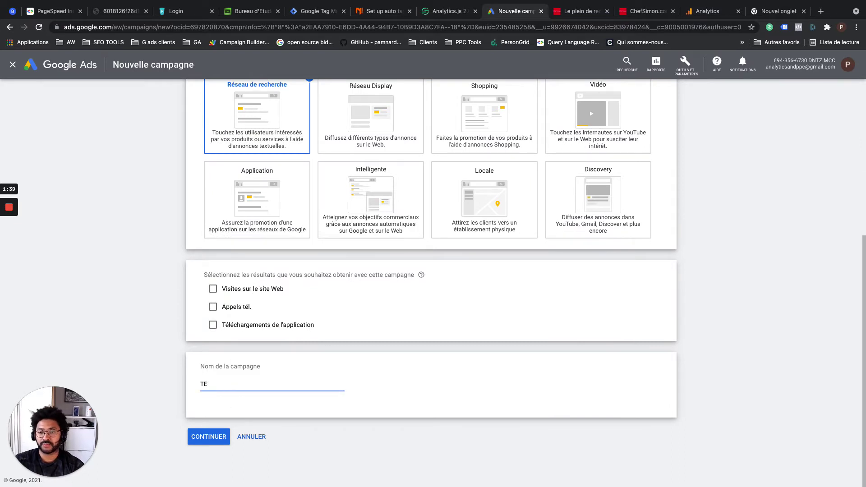
text(Branding)
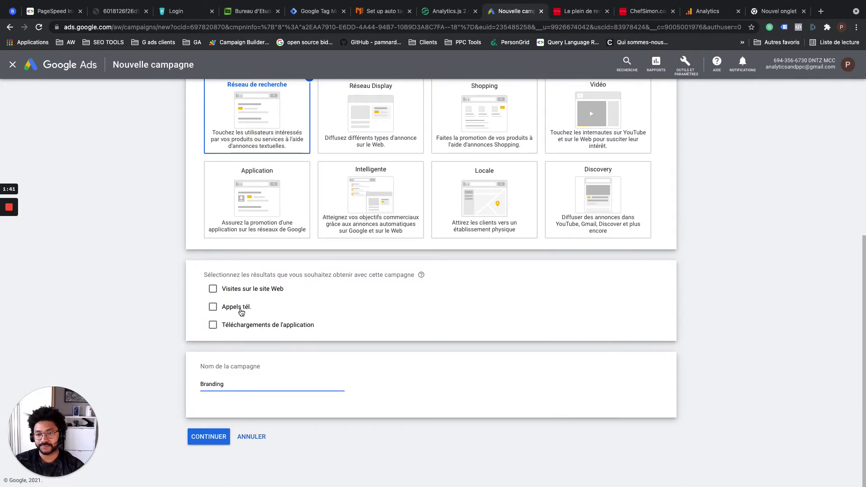
click(207, 436)
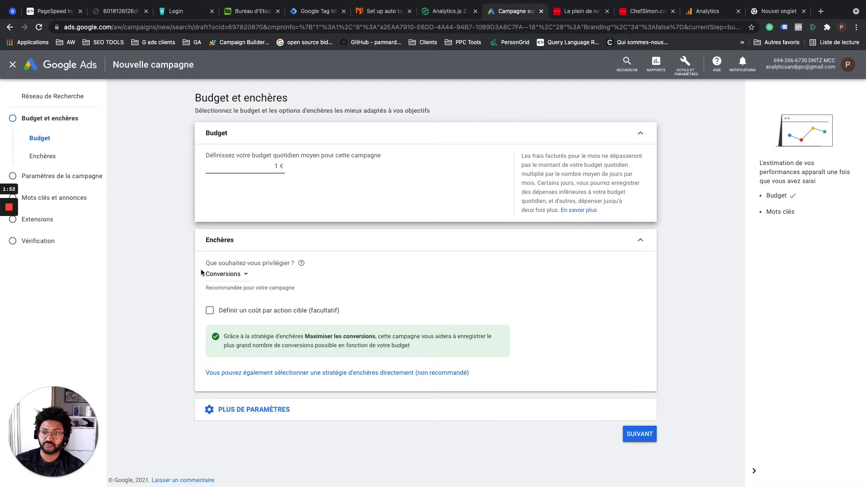
- Focus bidding on Taux d'impressions with ads placed Tout en haut de la page des résultats
click(230, 275)
click(230, 274)
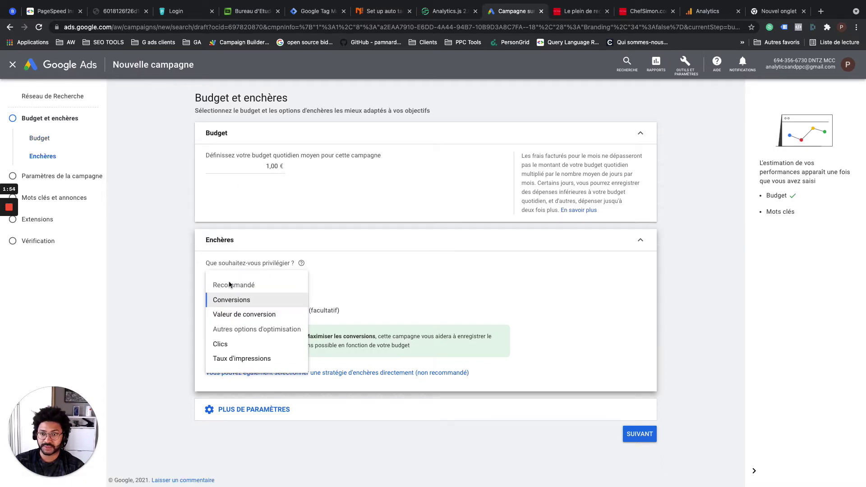
click(235, 359)
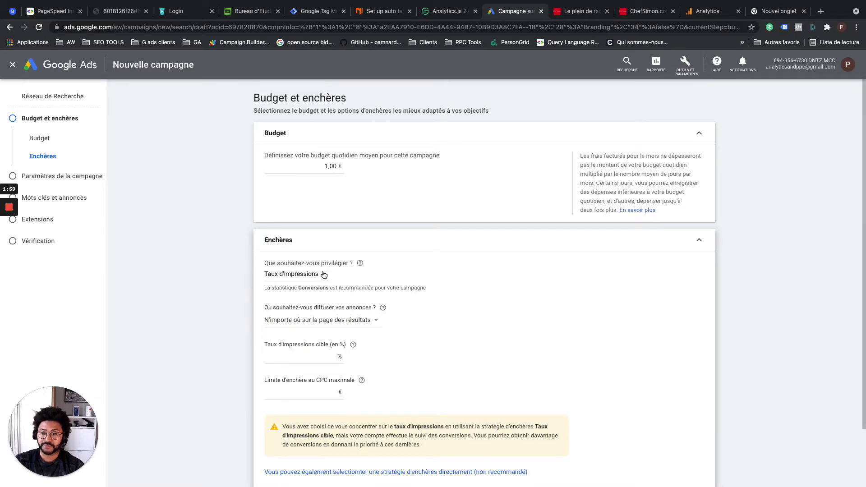
click(303, 321)
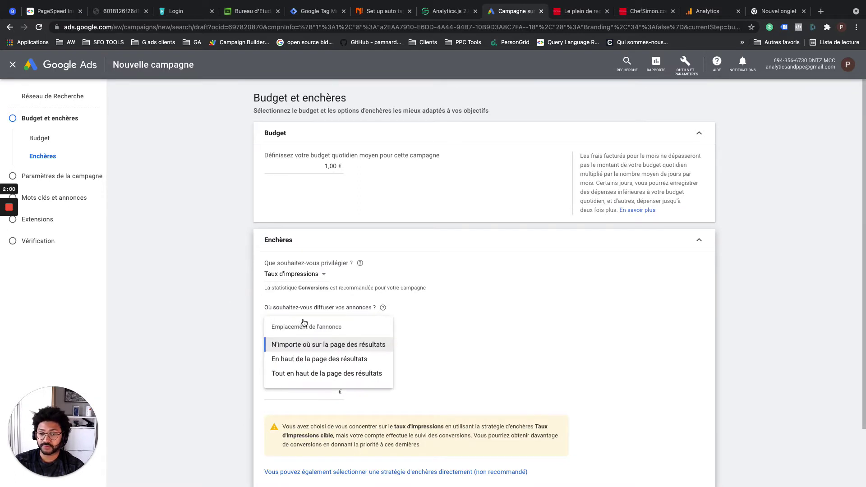
click(310, 374)
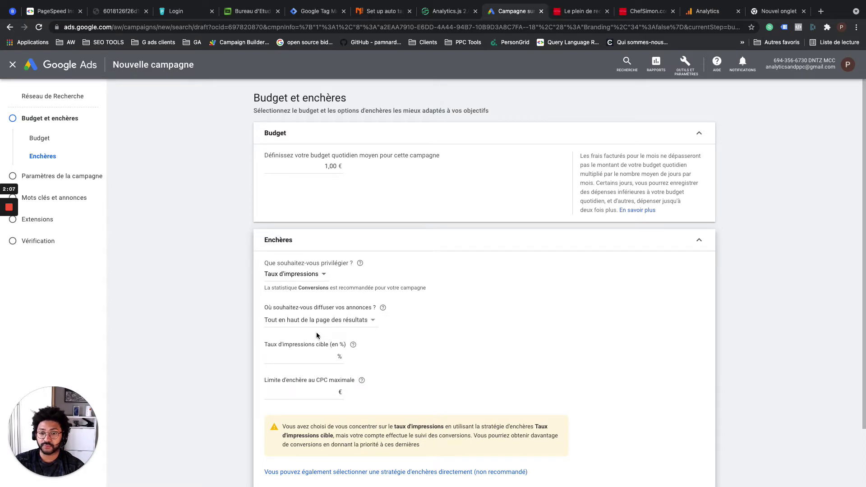
- Set the target impression share to 90 % and the maximum CPC bid limit to 3,00 €
click(298, 353)
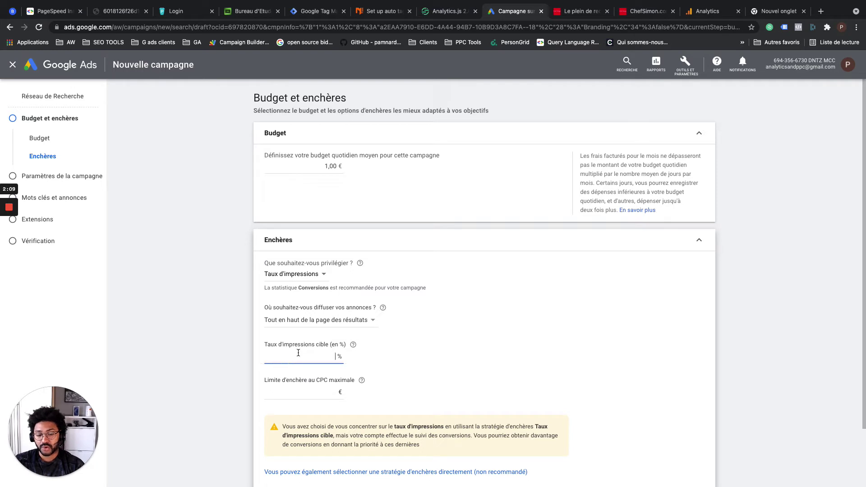
text(90)
click(221, 367)
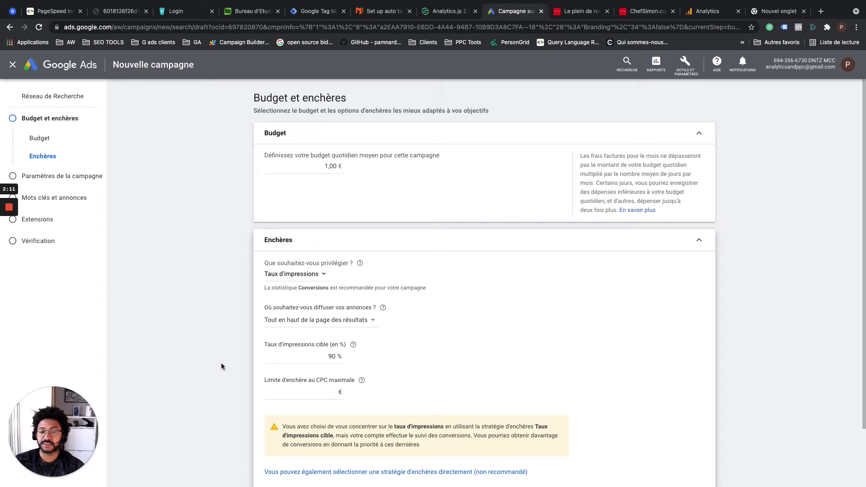
click(324, 359)
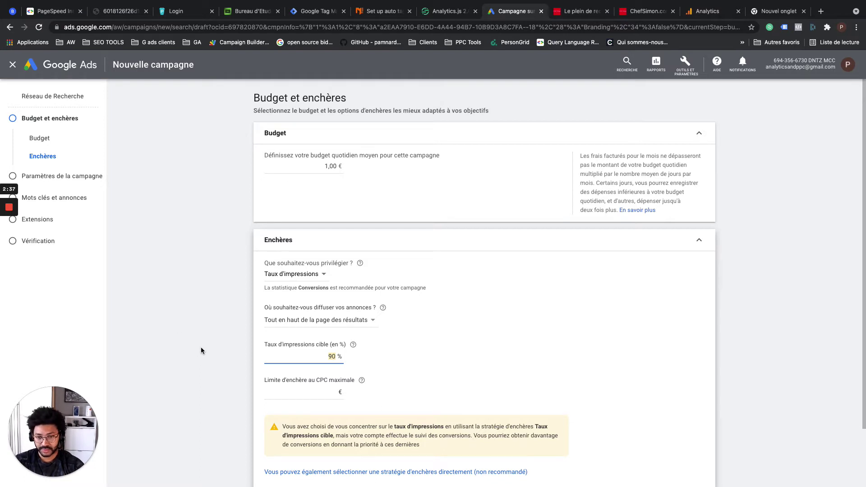
click(294, 396)
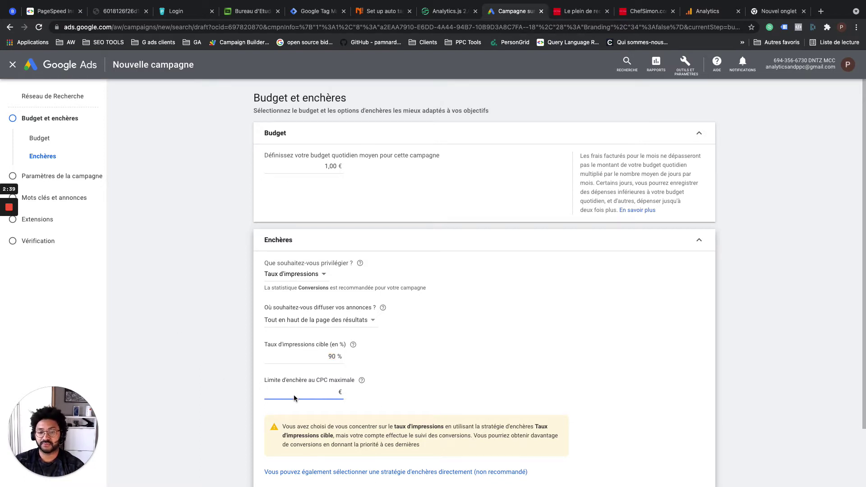
click(209, 368)
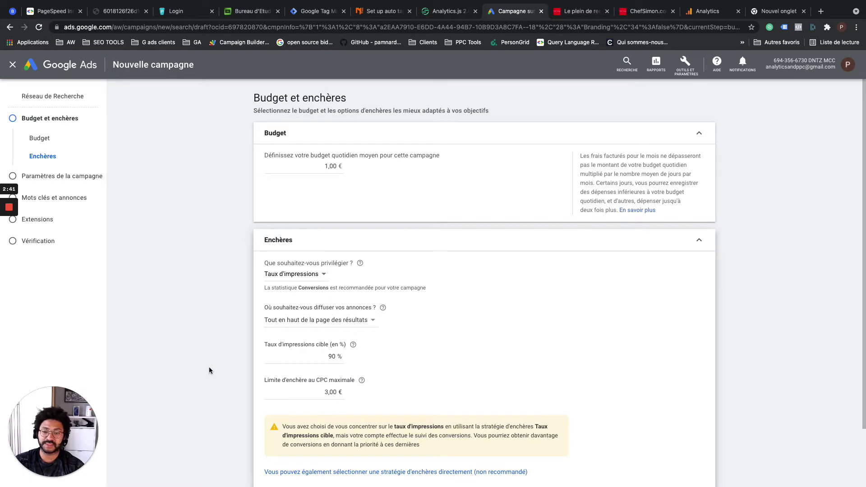
- Expand the additional bidding settings and examine the ad rotation and conversion options
scroll(209, 370, down, 3)
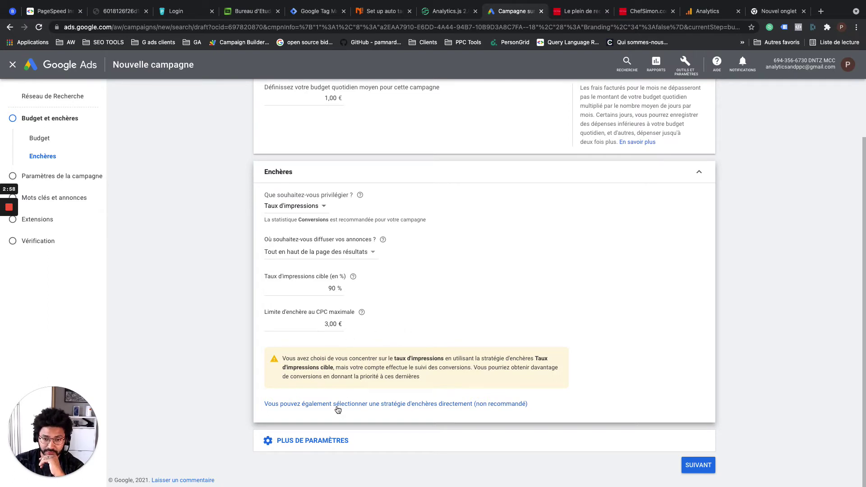
click(334, 440)
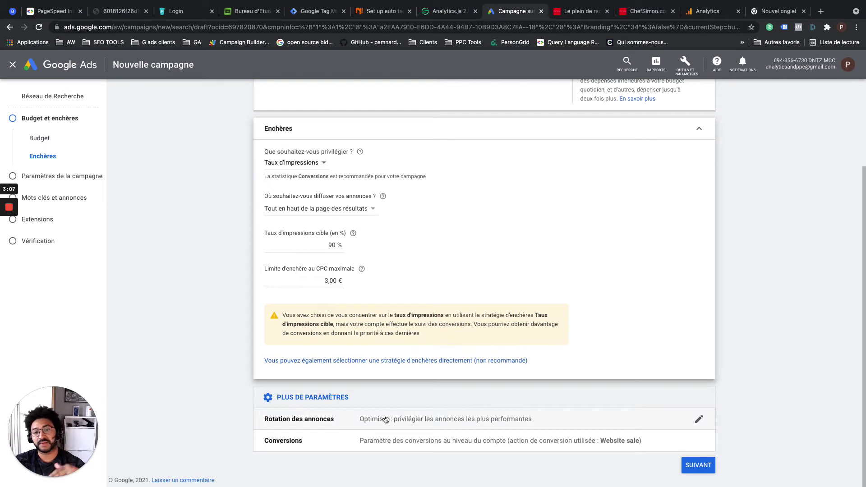
click(344, 419)
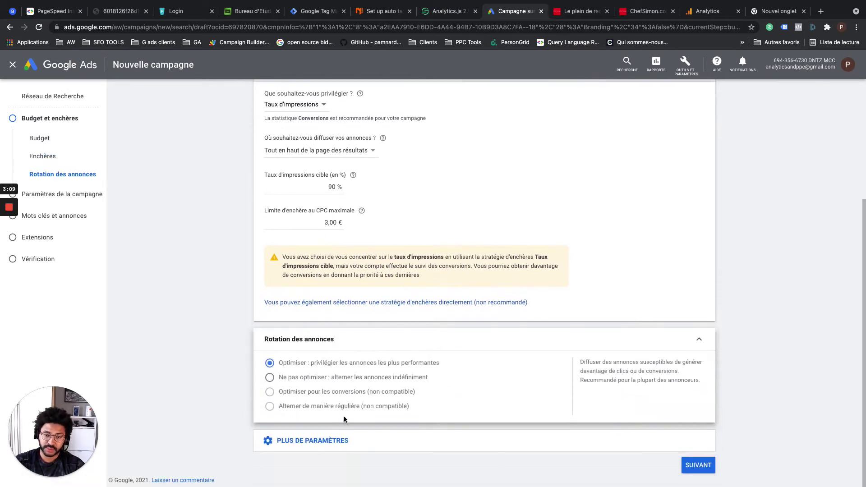
click(379, 433)
click(376, 448)
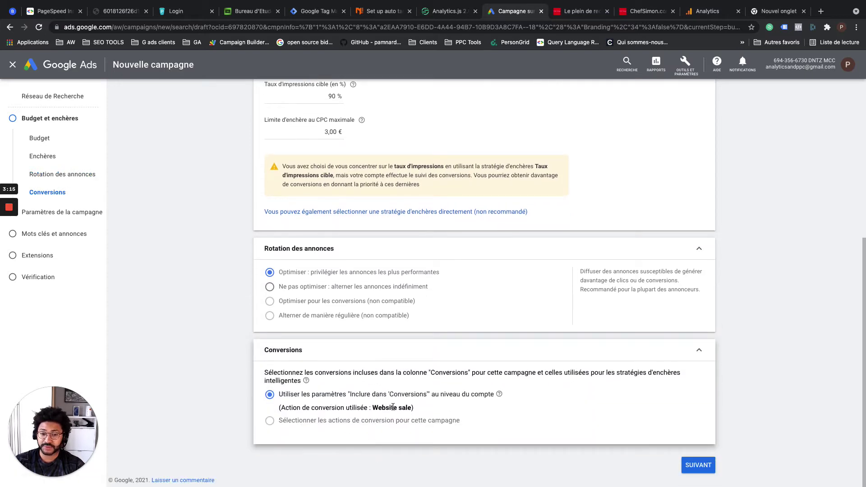
scroll(393, 408, up, 1)
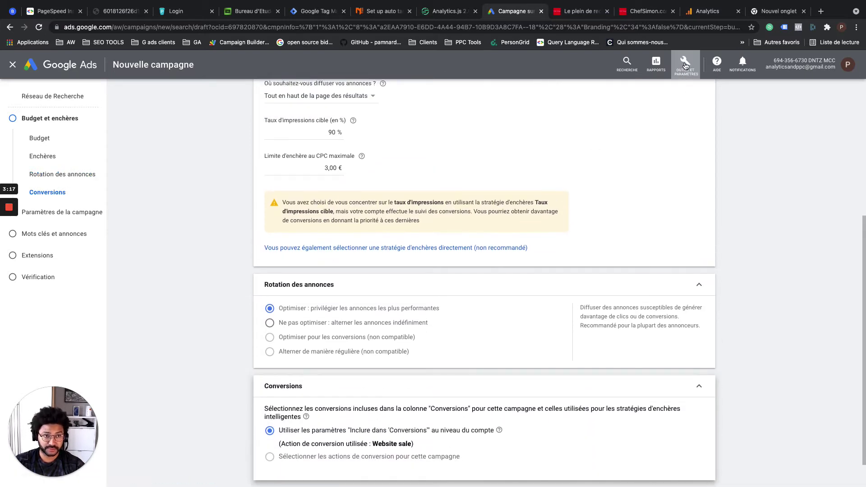
click(686, 63)
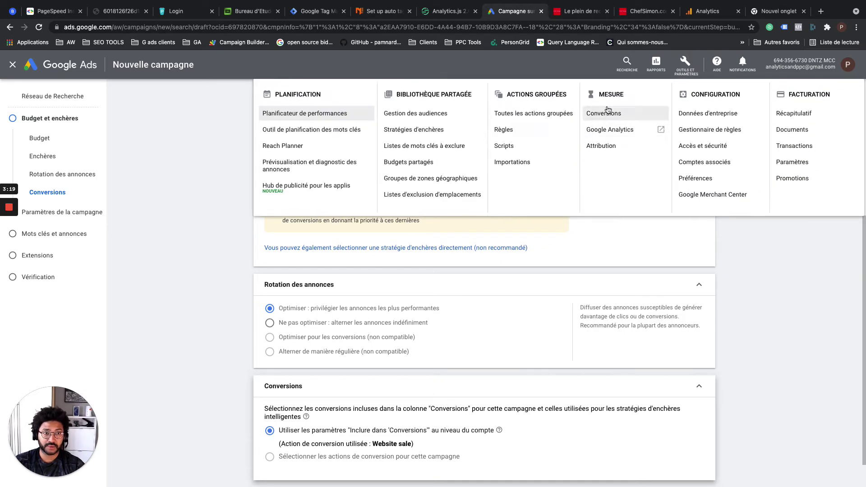
click(161, 387)
scroll(271, 392, down, 1)
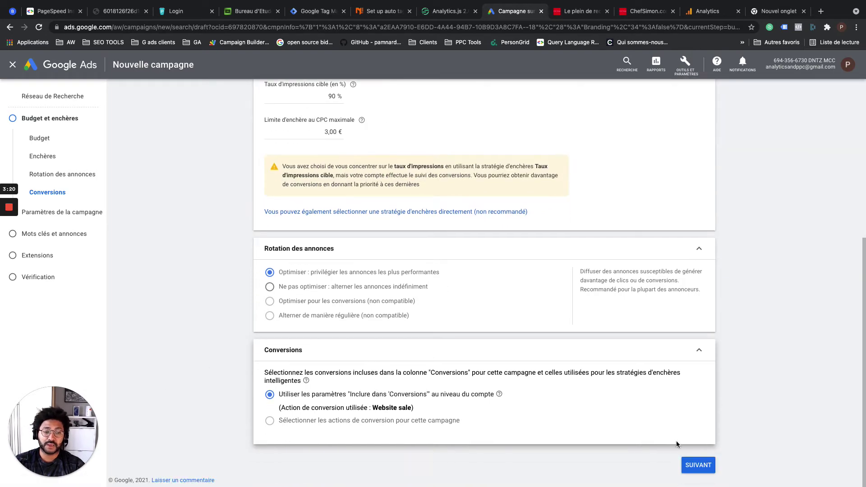
- Continue to the campaign settings and exclude the Google Display Network
click(704, 471)
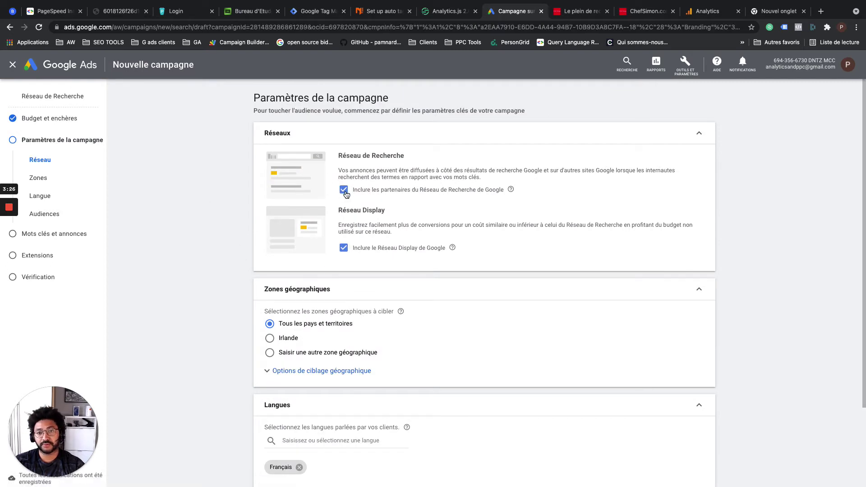
click(346, 247)
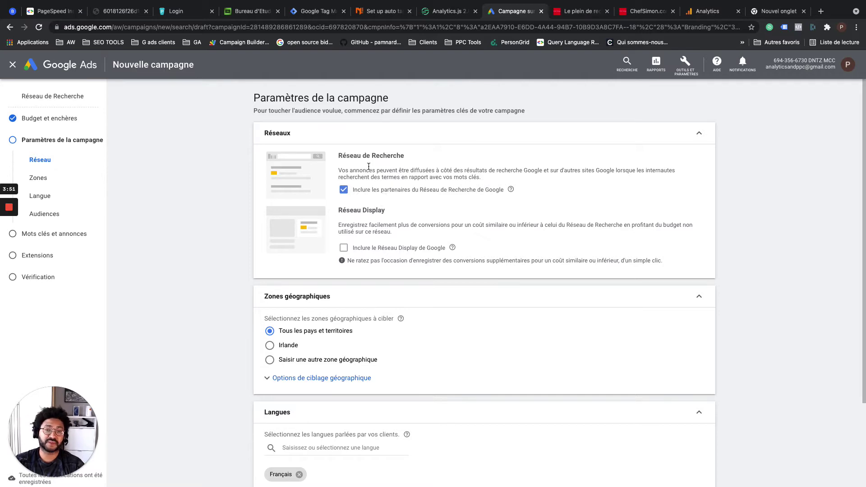
scroll(342, 291, down, 2)
scroll(343, 290, up, 3)
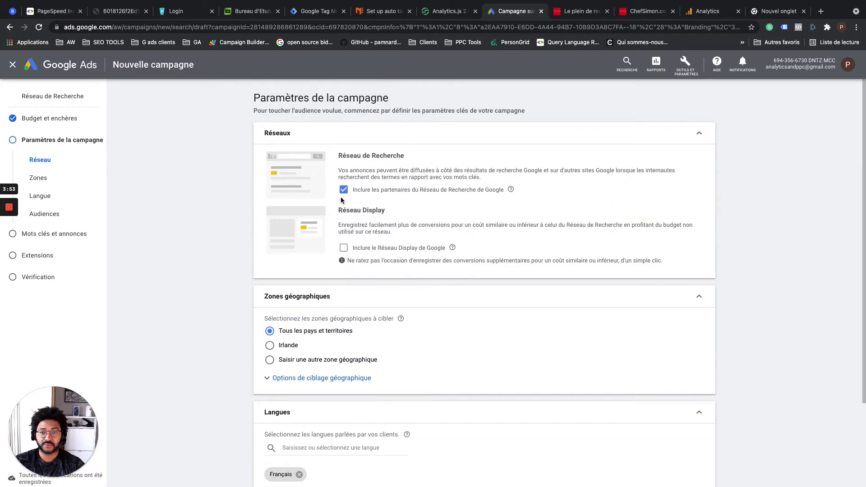
scroll(331, 256, down, 2)
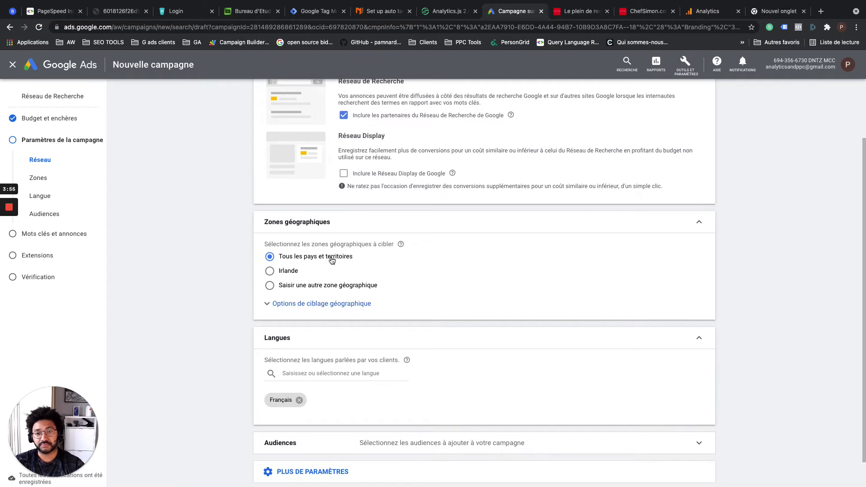
scroll(331, 258, up, 2)
scroll(331, 261, down, 2)
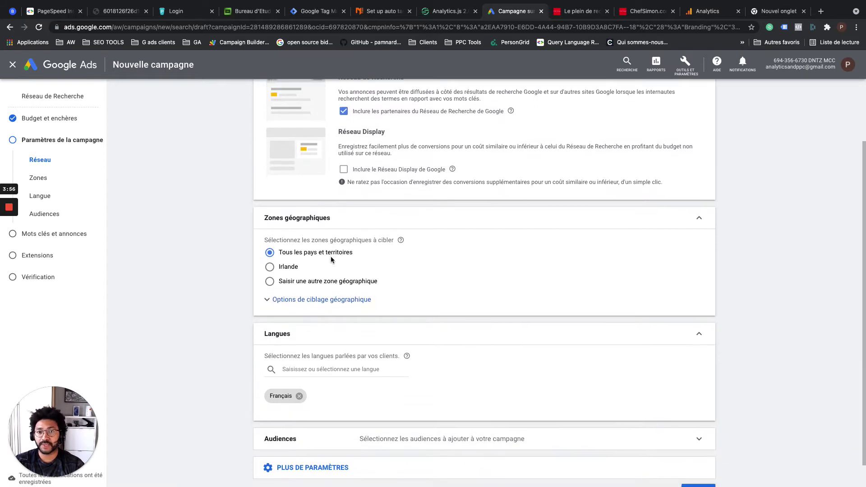
scroll(332, 260, up, 2)
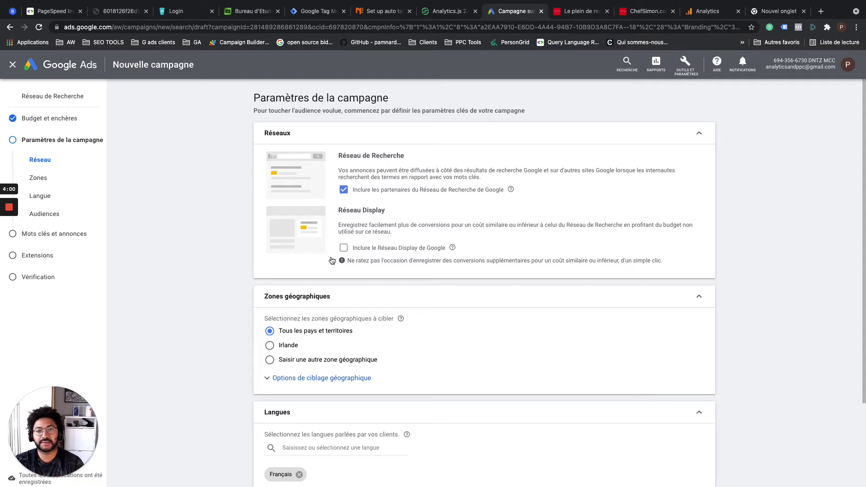
scroll(332, 261, down, 2)
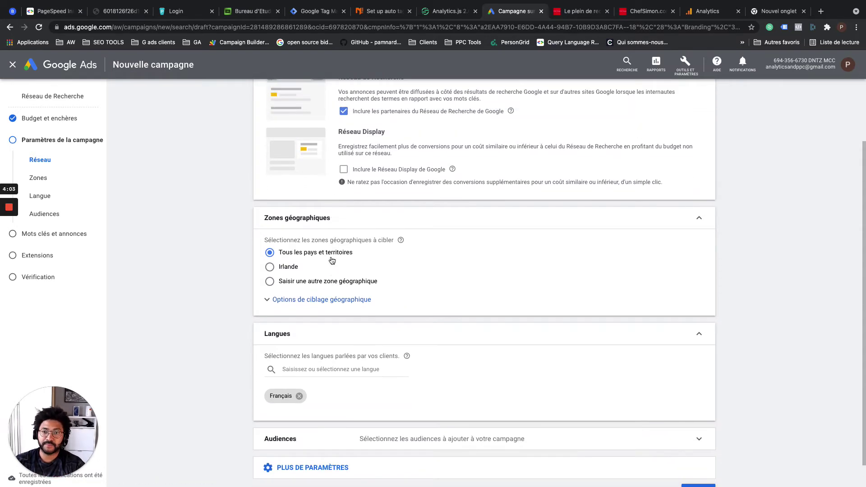
scroll(332, 261, up, 2)
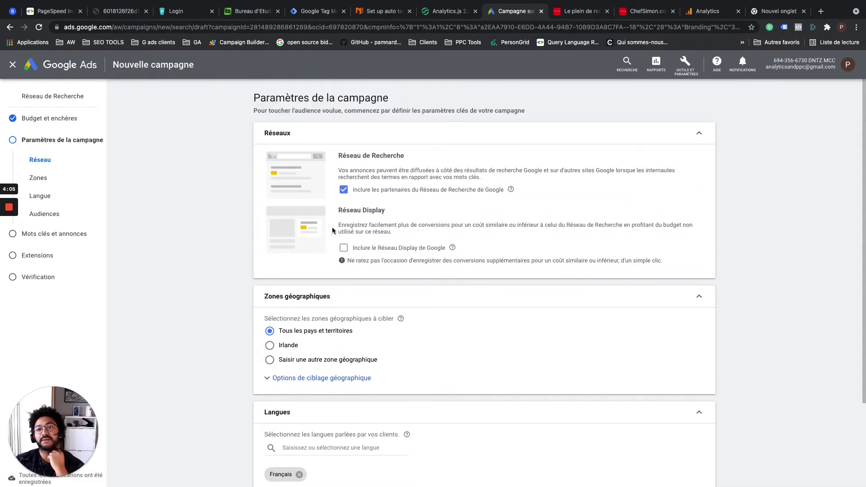
- Expand the geographic targeting options and target Paris, Île-de-France, France as another location
scroll(332, 226, down, 3)
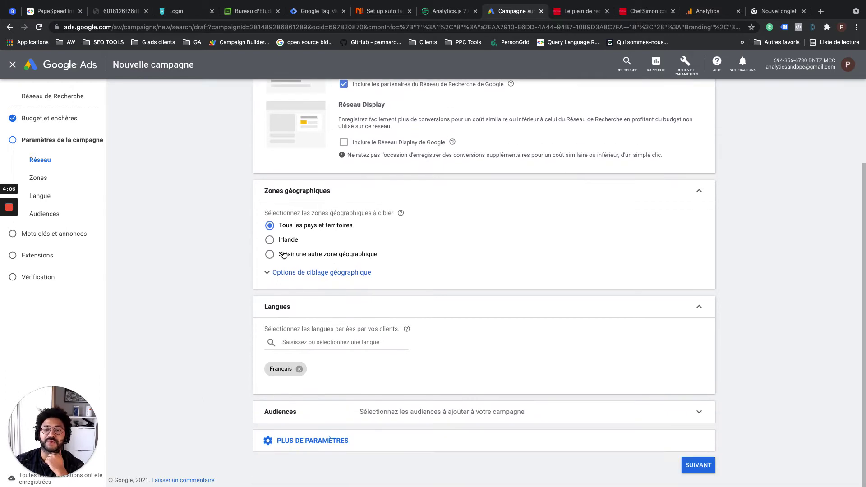
click(269, 273)
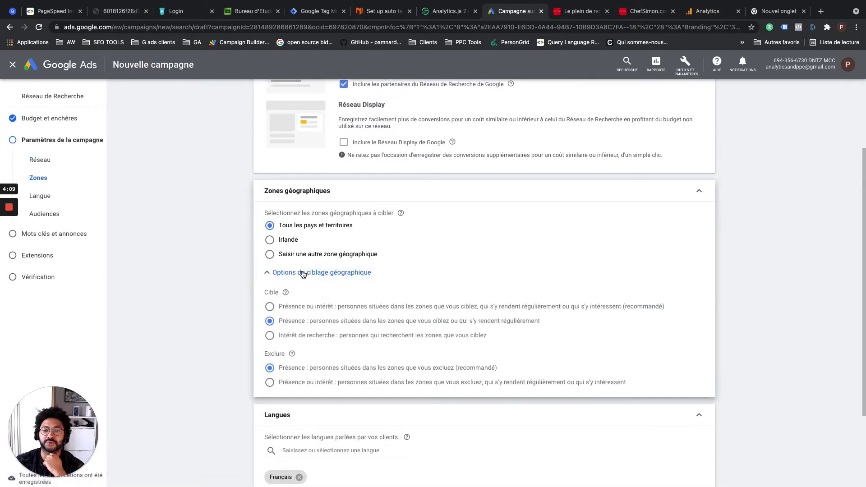
click(302, 254)
click(318, 276)
text(Paris)
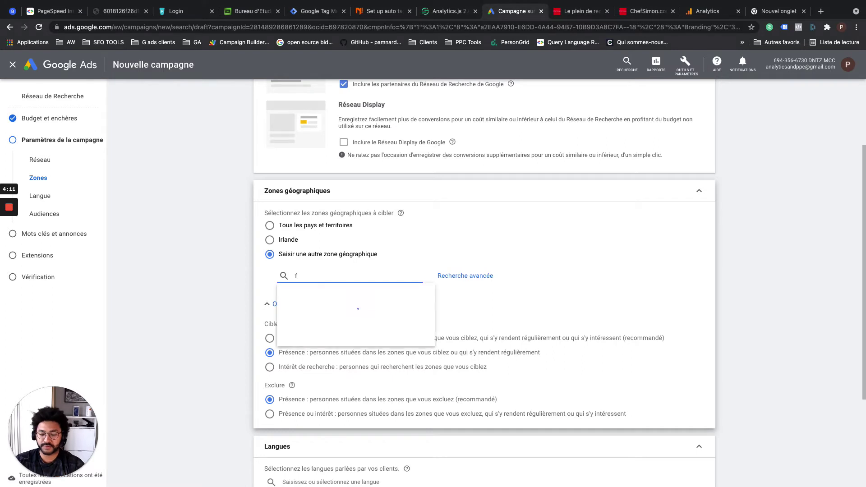
click(307, 309)
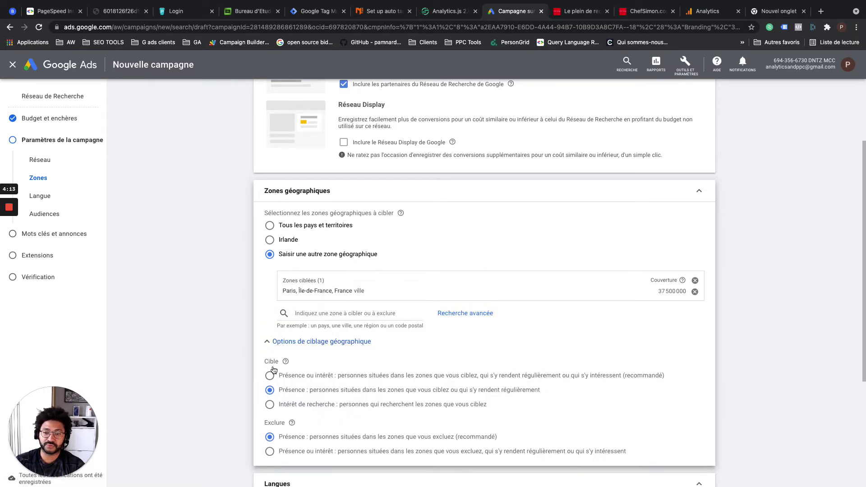
- Remove Français from the campaign languages to target all languages
scroll(280, 388, down, 3)
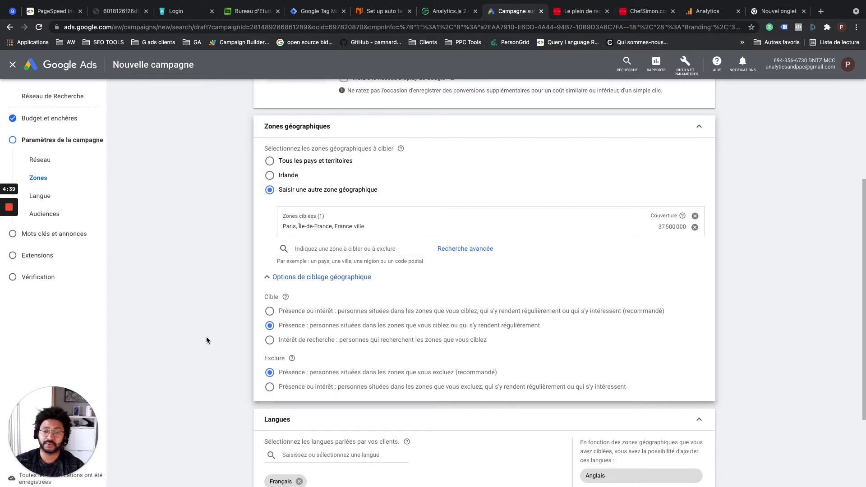
scroll(207, 337, down, 1)
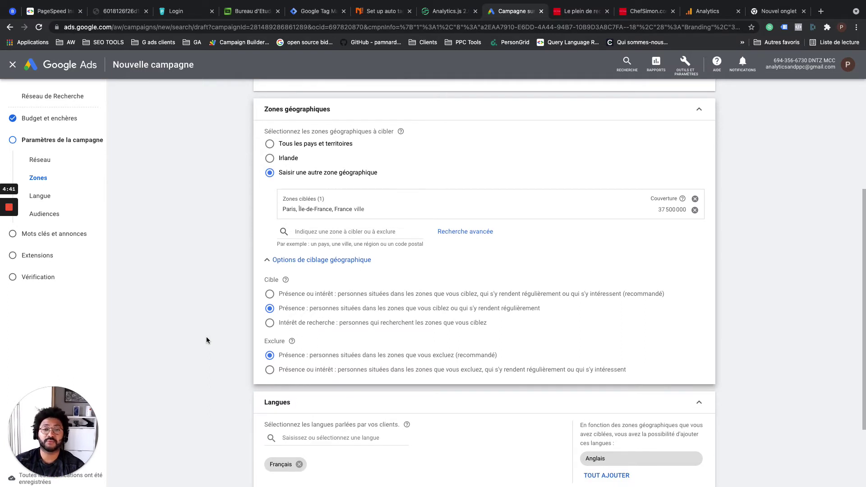
scroll(207, 340, down, 3)
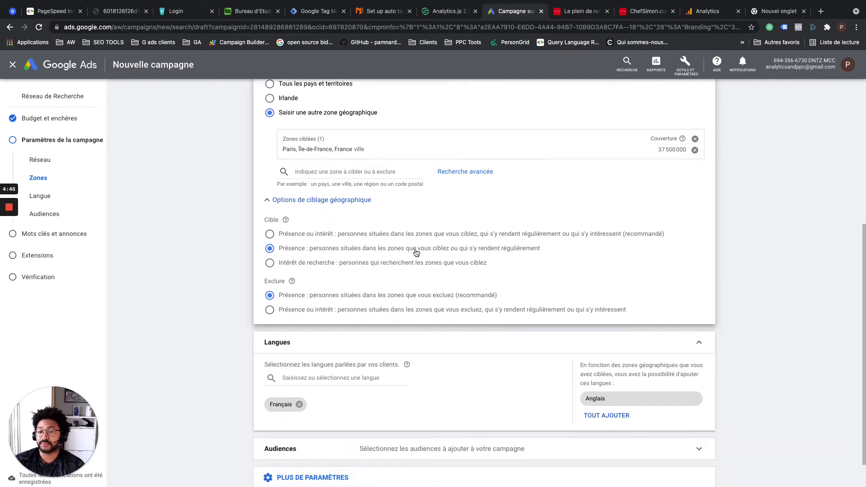
scroll(312, 349, down, 2)
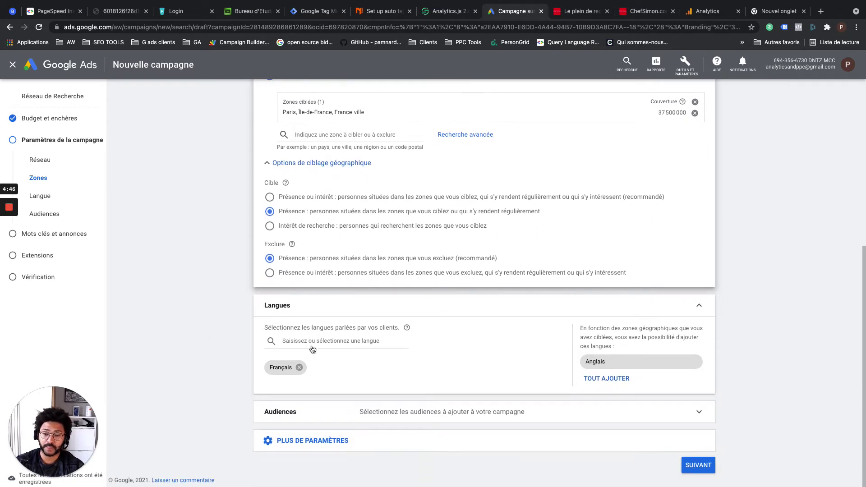
click(299, 369)
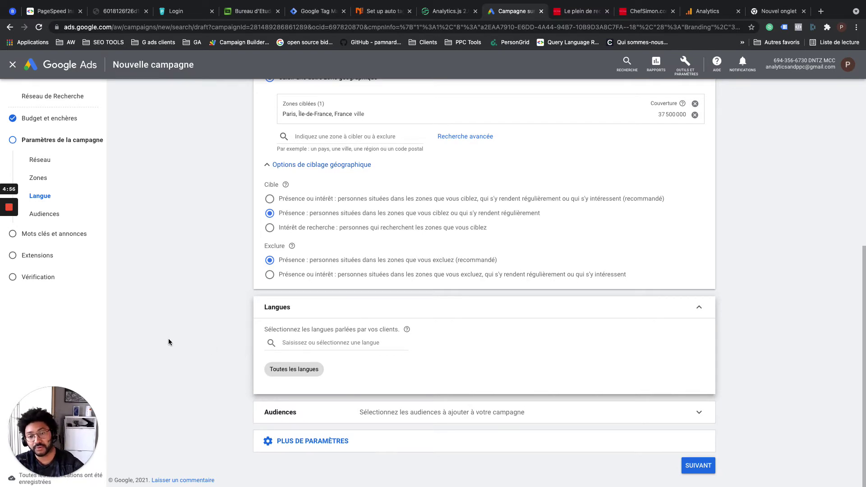
mouse_move(1, 210)
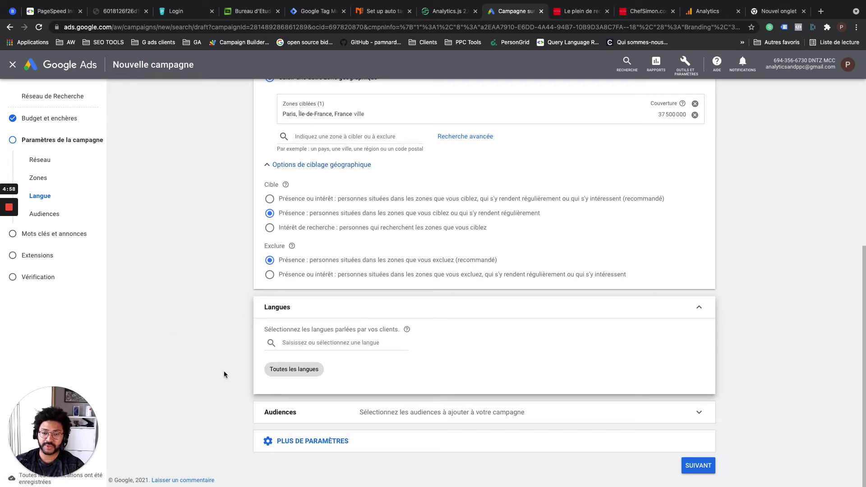
- Expand the audiences and additional campaign settings, and continue to the keywords and ads
click(345, 412)
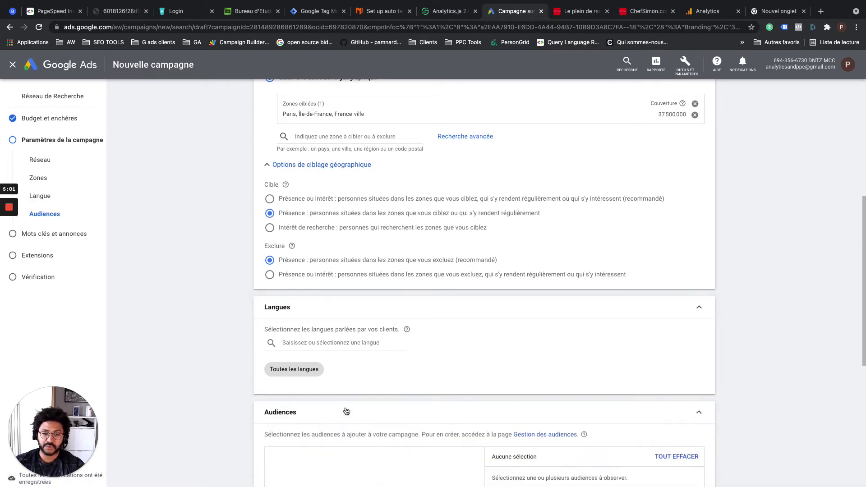
scroll(345, 408, down, 6)
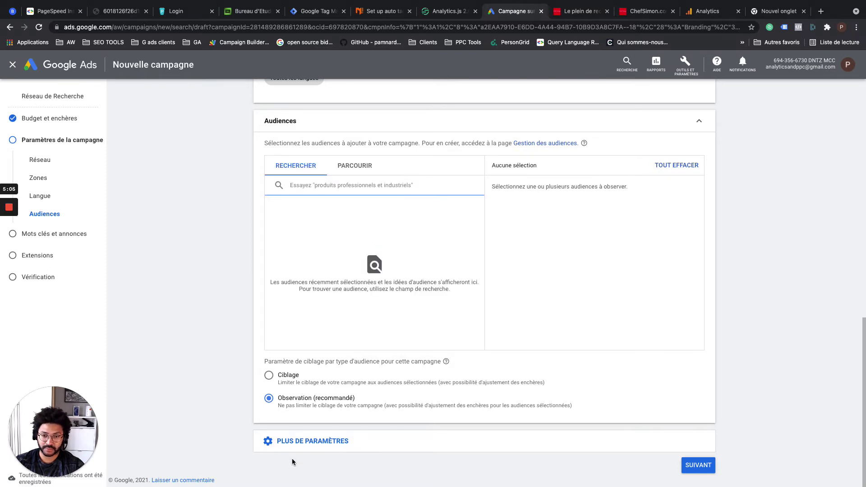
click(297, 443)
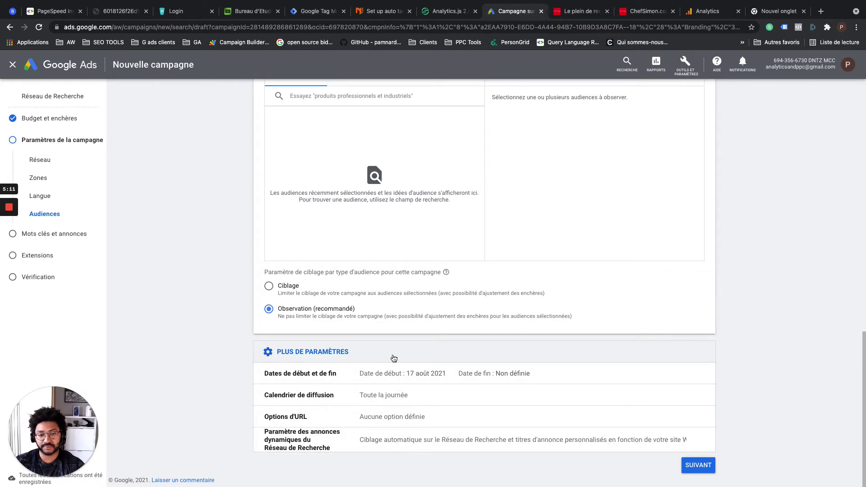
click(698, 465)
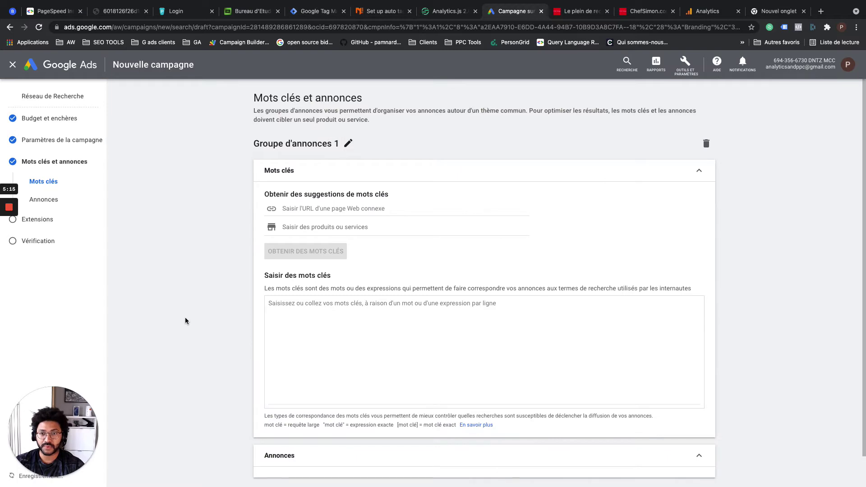
- Enter "marque" in quotation marks as a phrase-match keyword for the first ad group
scroll(185, 321, down, 2)
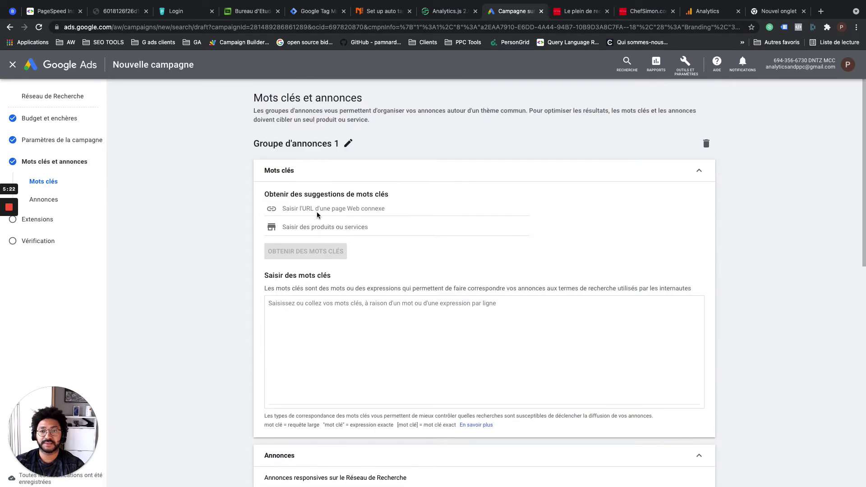
click(310, 320)
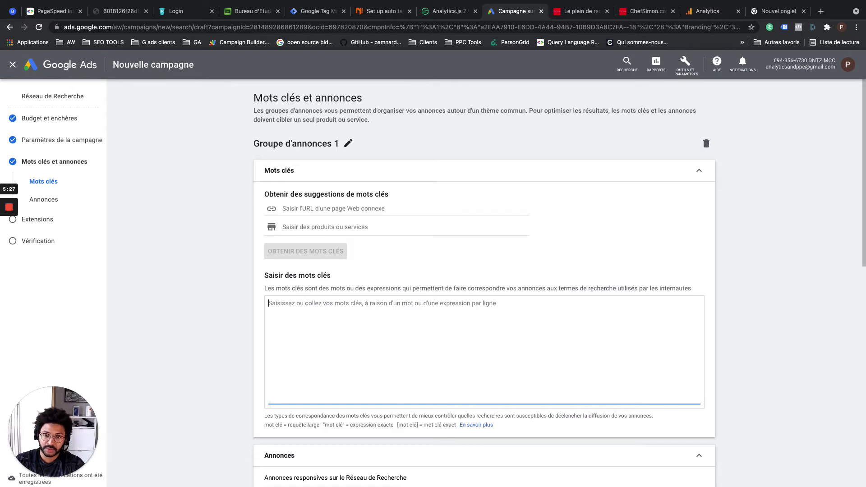
text(")
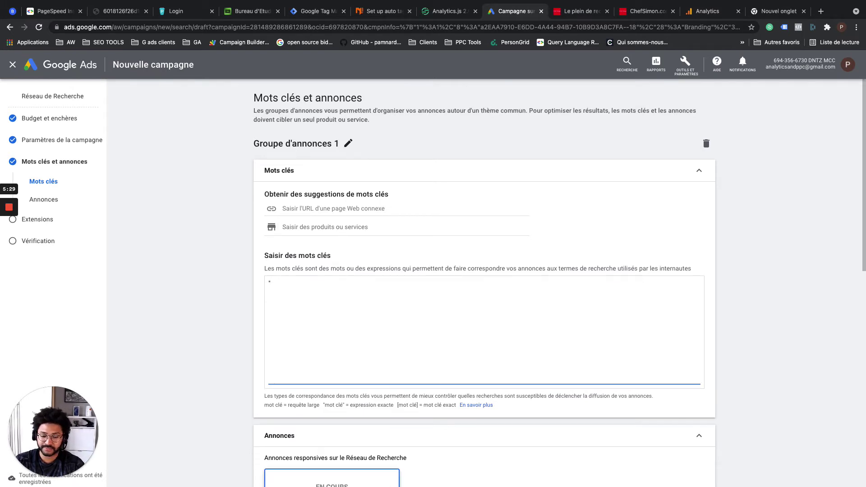
key(BackSpace)
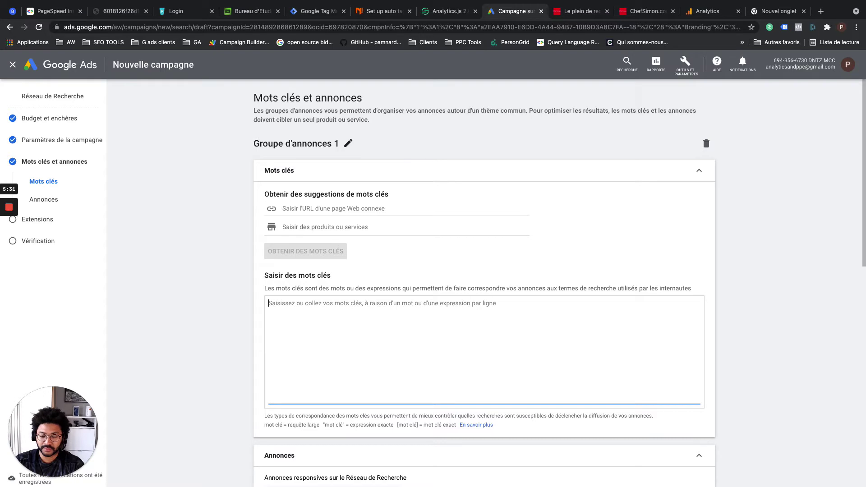
text("marque)
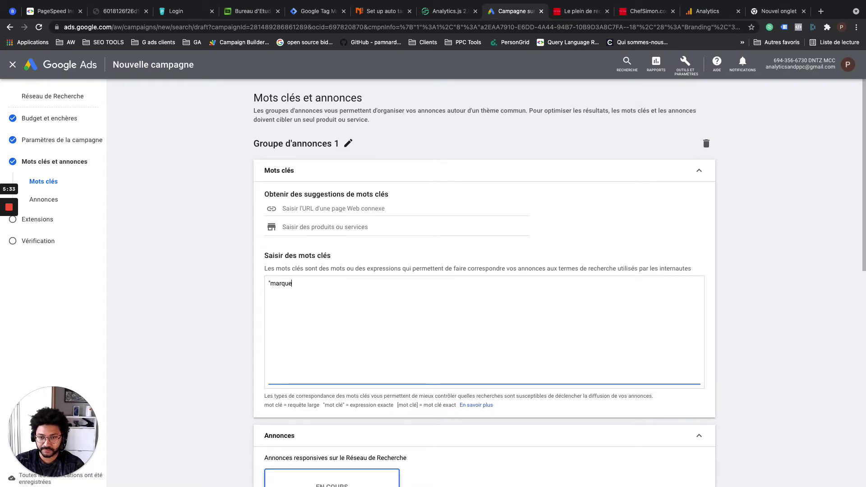
text(")
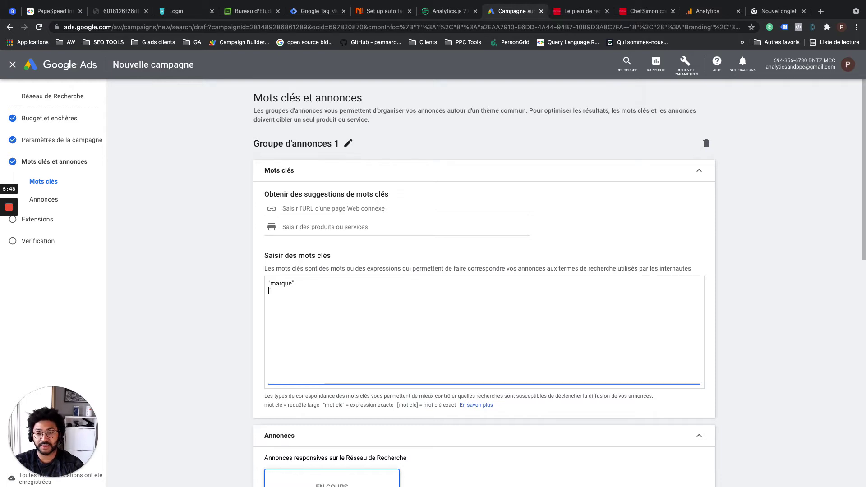
text([])
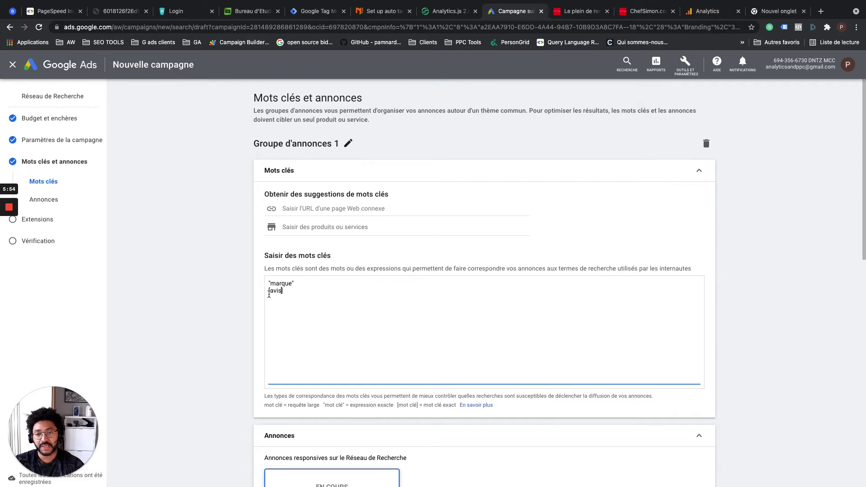
click(288, 289)
key(BackSpace)
key(BackSpace)
key(BackSpace)
key(BackSpace)
key(BackSpace)
key(BackSpace)
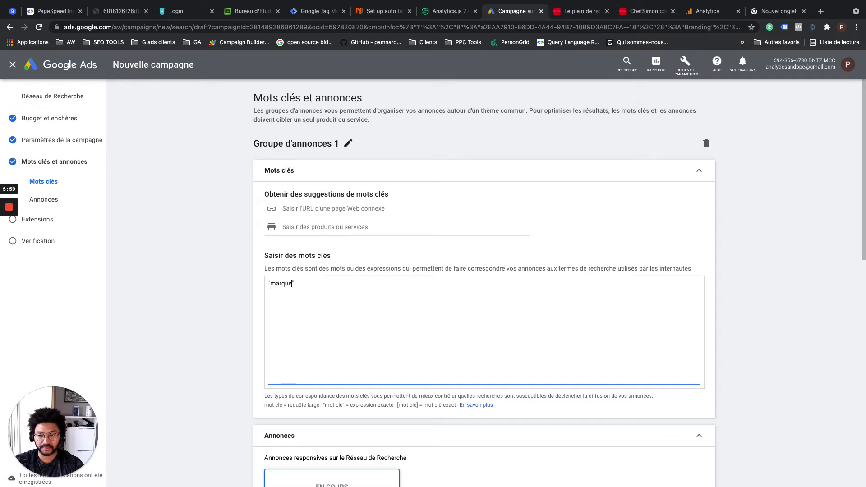
- Replace the keyword marque with orangina, keeping it inside the quotation marks
key(BackSpace)
key(BackSpace)
key(BackSpace)
key(BackSpace)
key(BackSpace)
key(BackSpace)
text(ora)
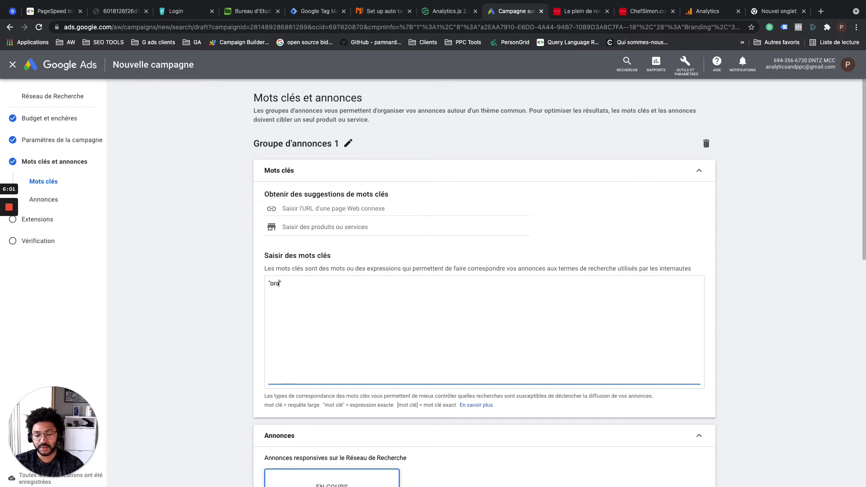
text(gi)
key(BackSpace)
text(ngina)
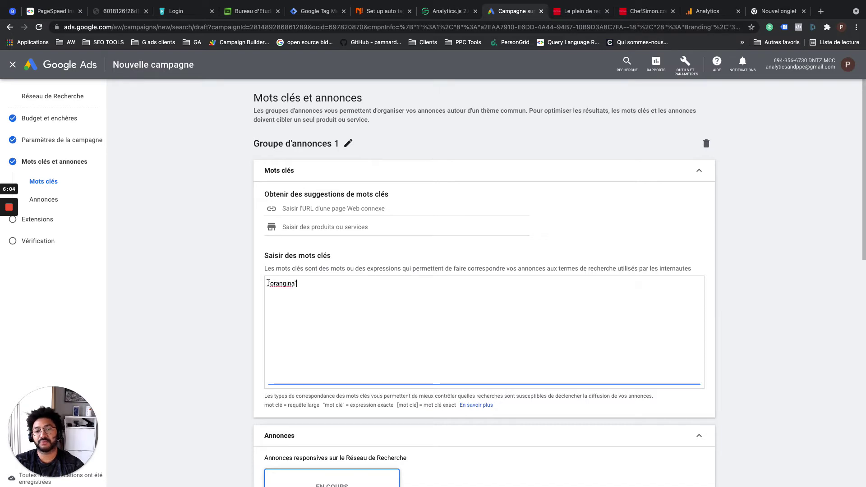
drag(268, 283, 296, 283)
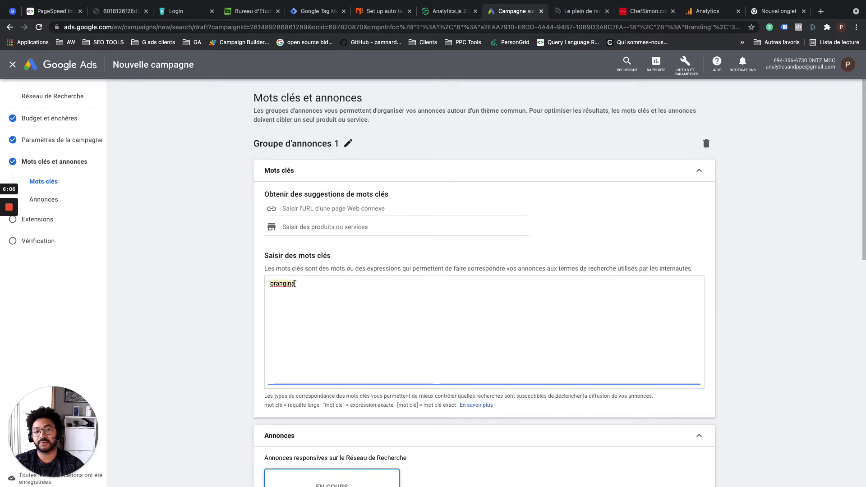
click(302, 285)
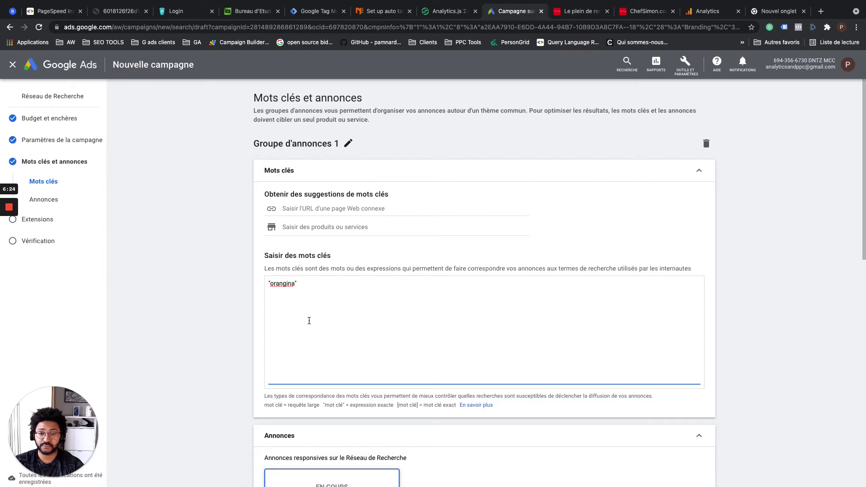
- Close the blank responsive search ad form with its fields left empty and delete the resulting placeholder ad
scroll(309, 320, down, 10)
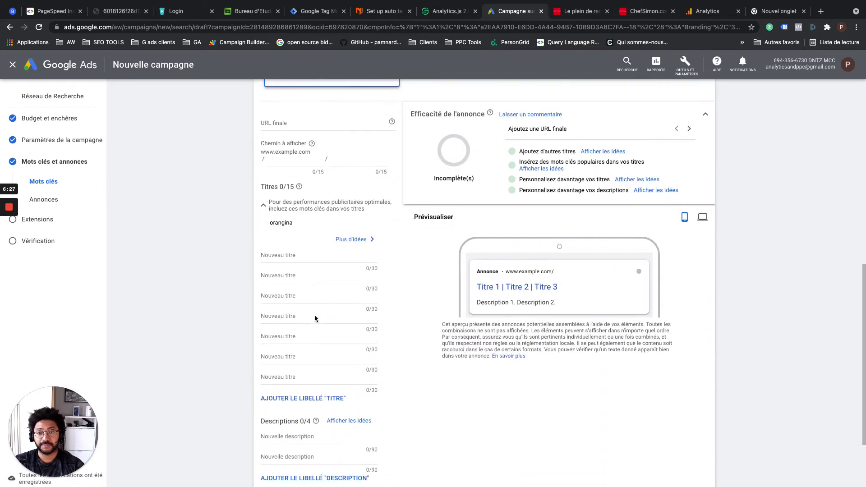
scroll(314, 318, down, 2)
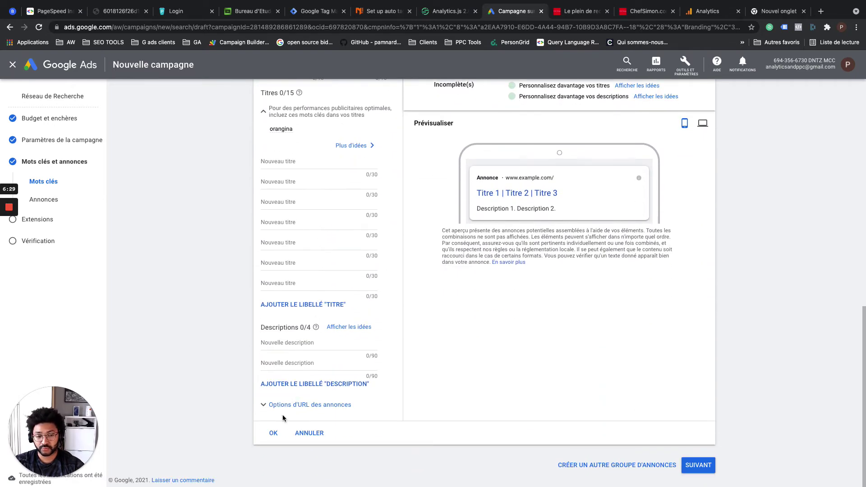
scroll(305, 307, up, 7)
scroll(303, 307, down, 7)
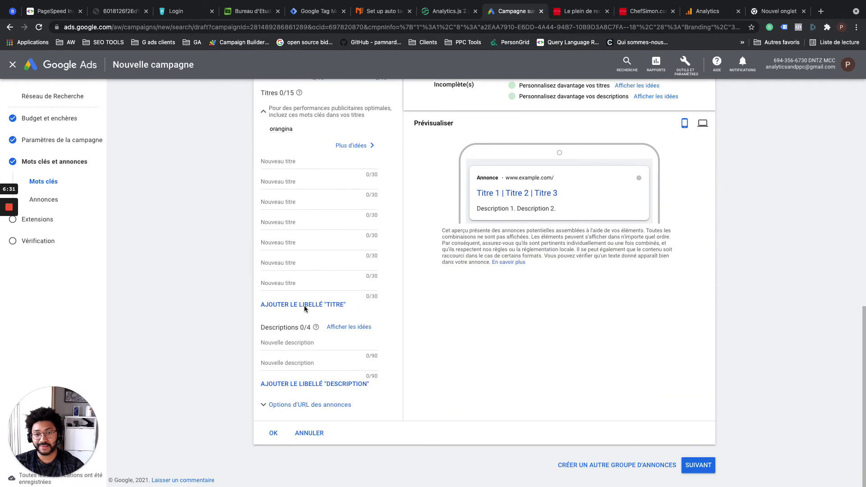
click(276, 432)
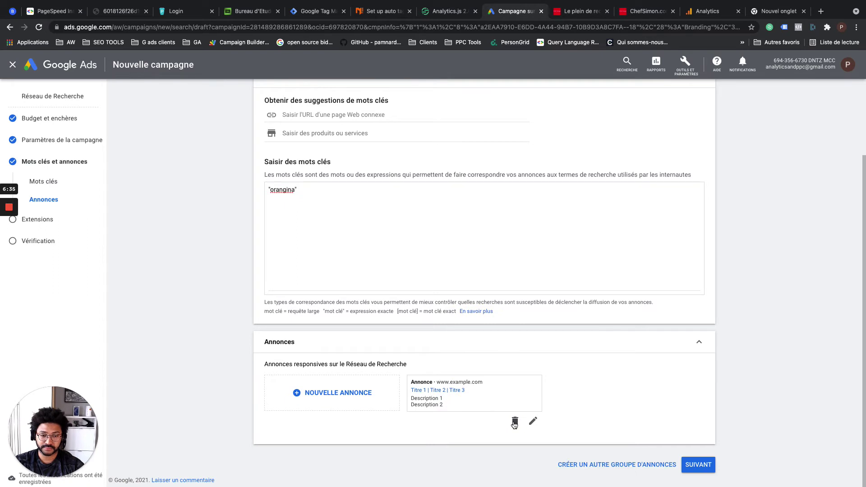
click(515, 422)
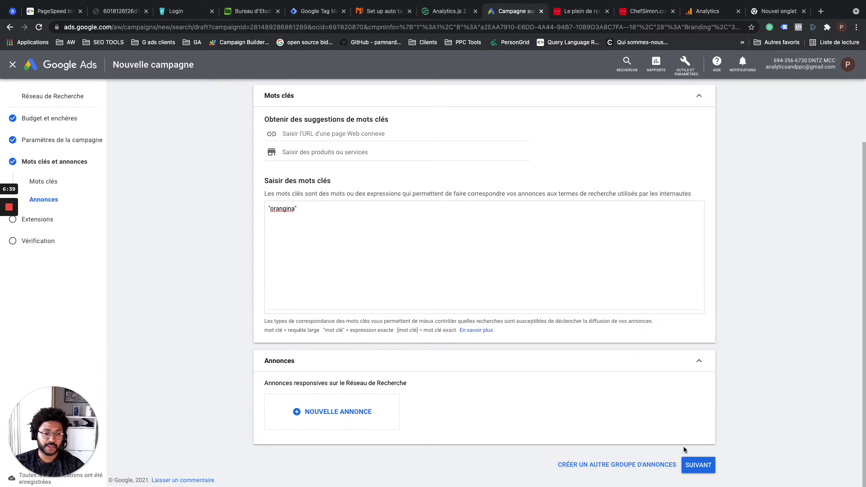
- Continue to the extensions without an ad and cancel the new sitelink extension form
click(698, 464)
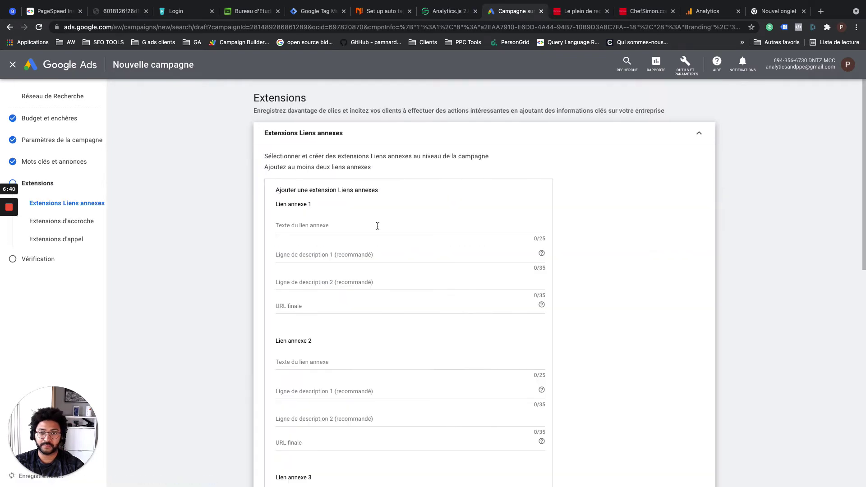
scroll(367, 306, down, 3)
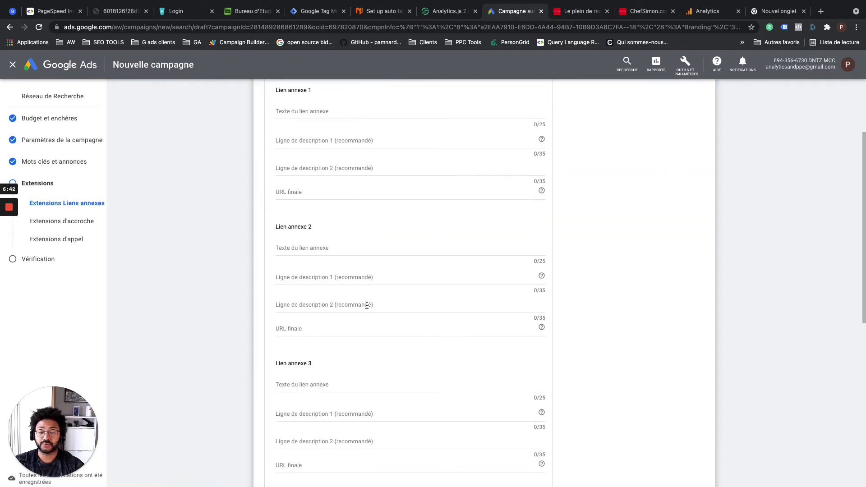
scroll(367, 306, up, 3)
scroll(366, 305, down, 10)
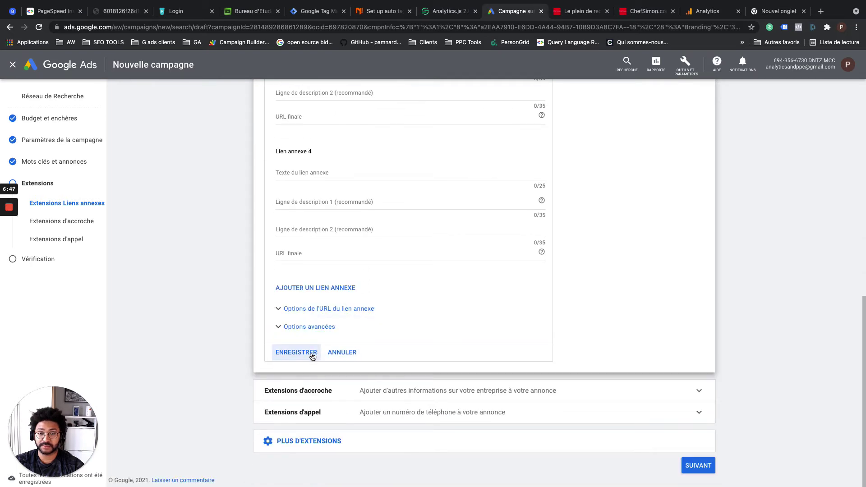
click(342, 353)
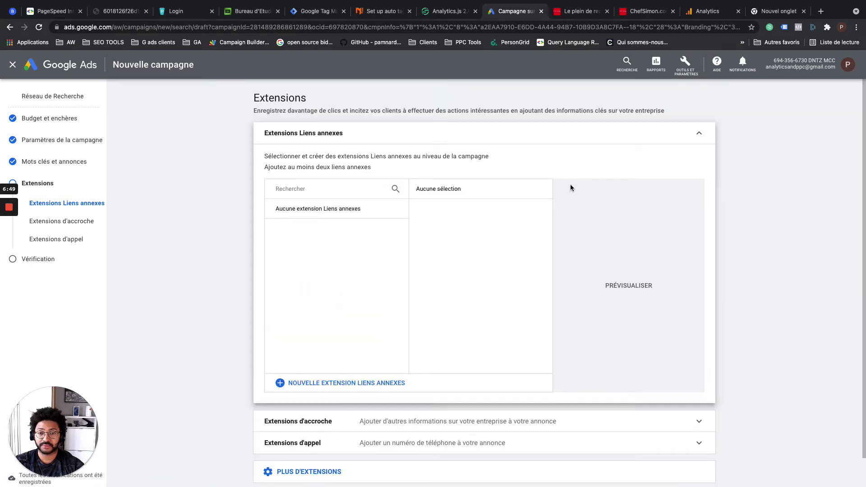
- Review the available extension types, including callouts and the additional extension options, without adding any
click(699, 134)
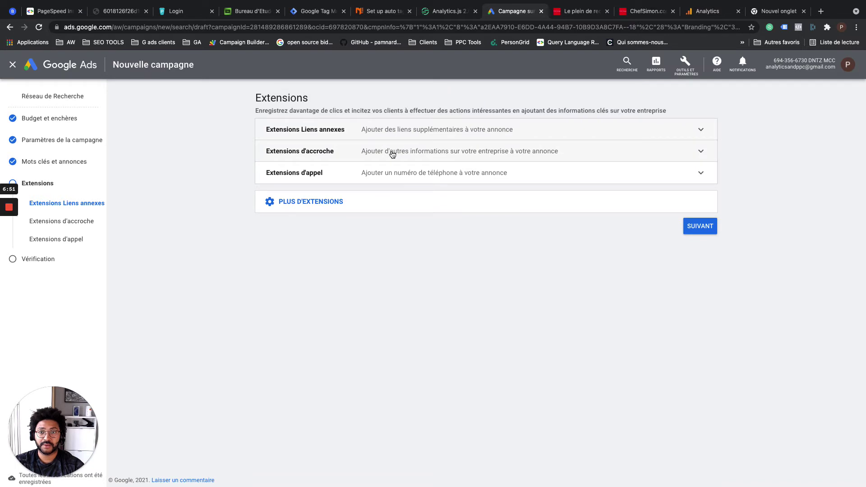
click(392, 155)
click(395, 157)
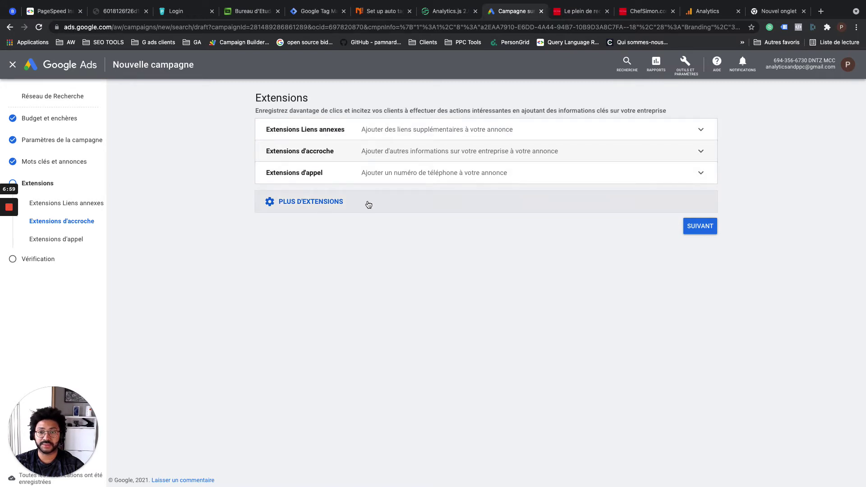
click(314, 202)
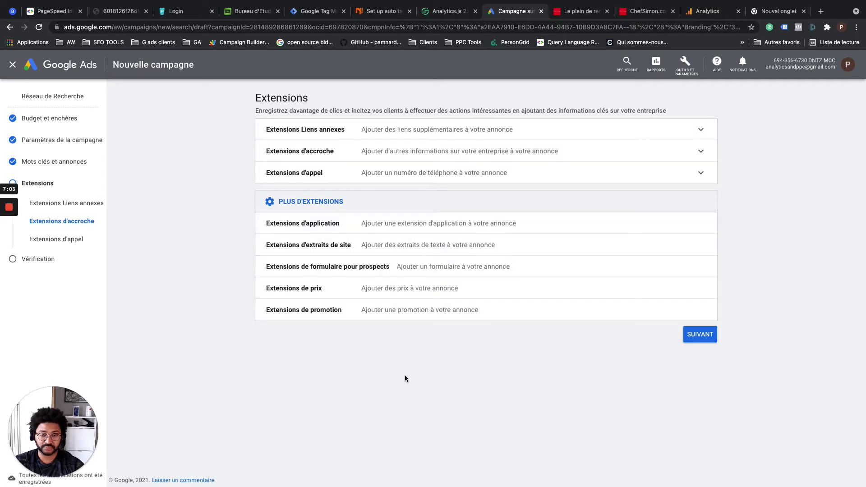
- Continue to the campaign review and publish the Branding campaign without any ad
click(699, 335)
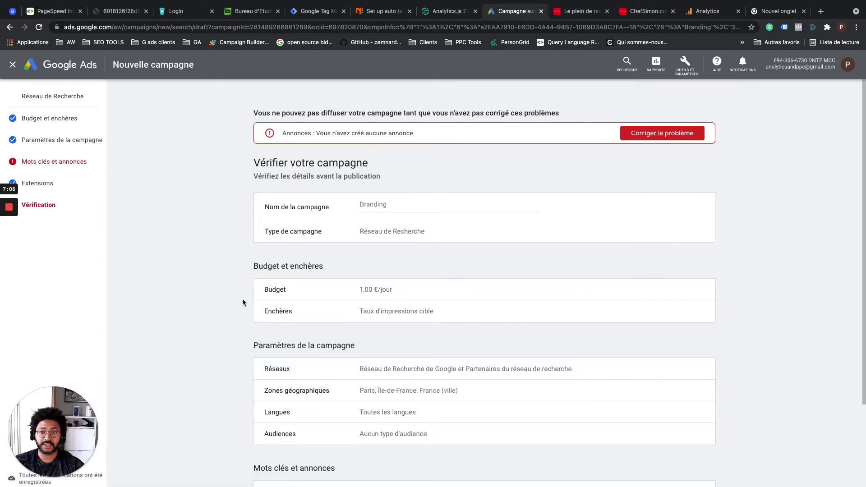
scroll(242, 302, down, 3)
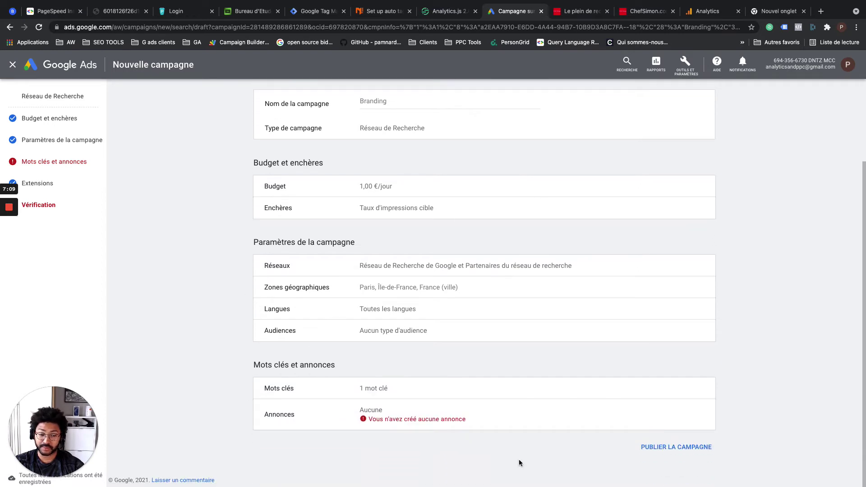
click(637, 447)
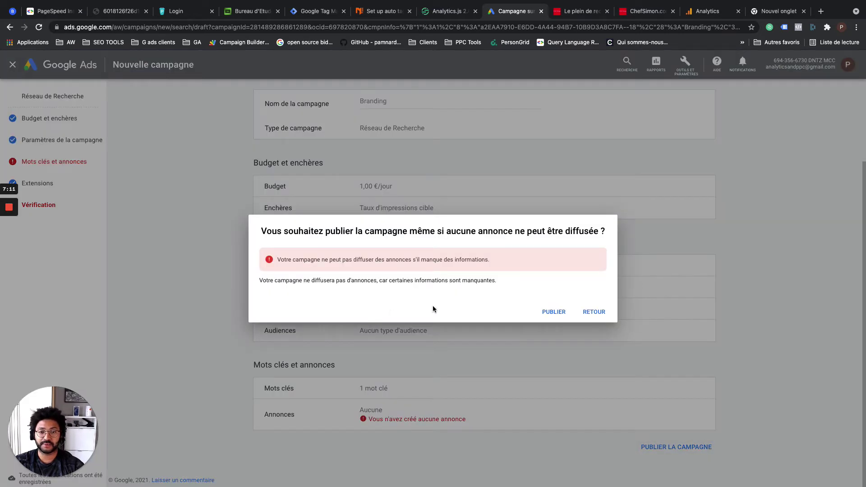
click(563, 316)
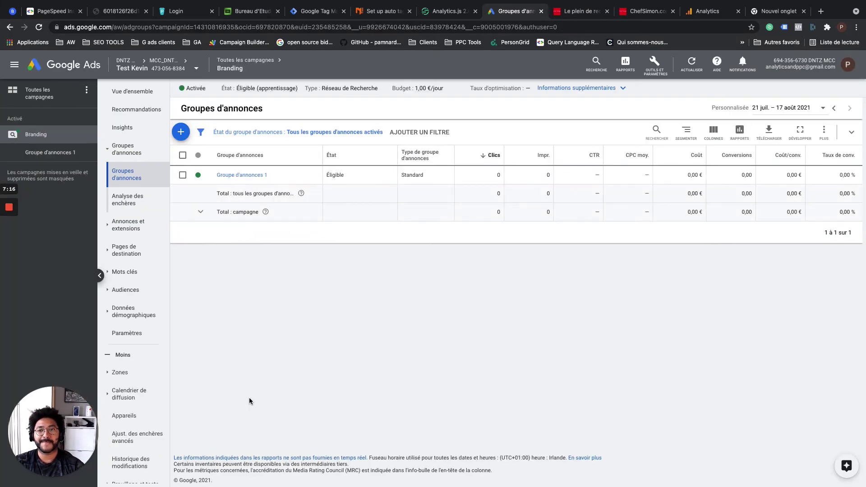
- Rename the Branding campaign's ad group as orangina in its settings and save the name
click(53, 153)
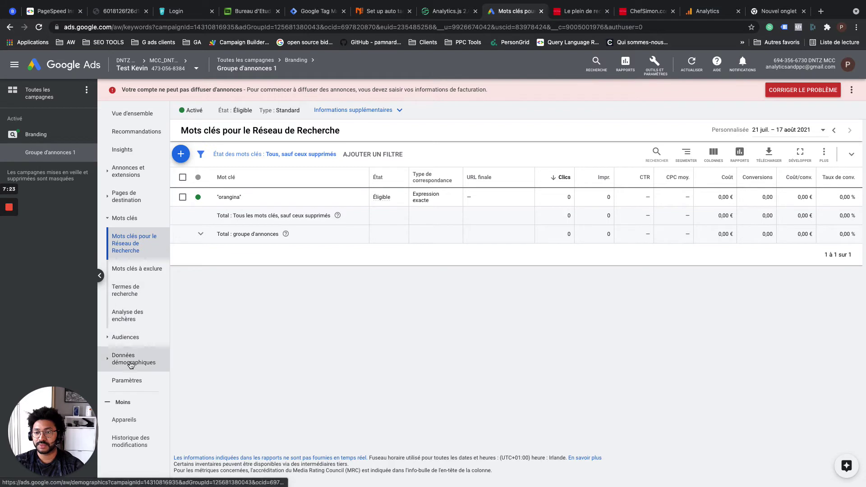
click(131, 381)
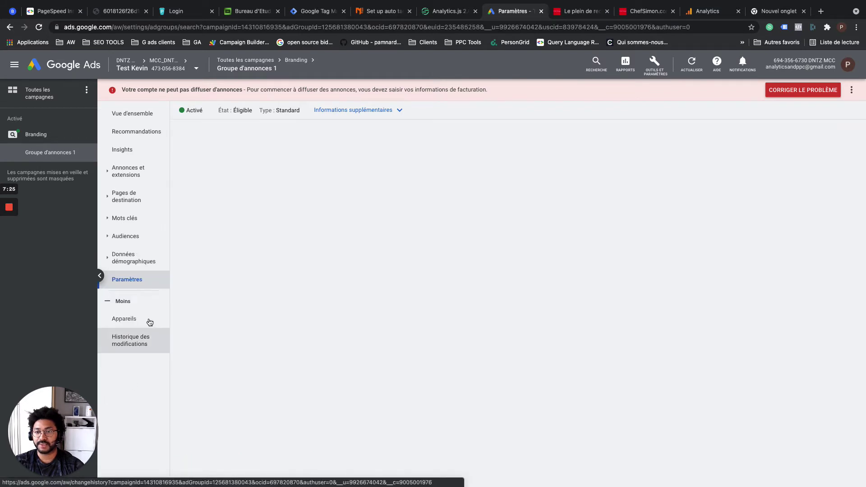
click(449, 142)
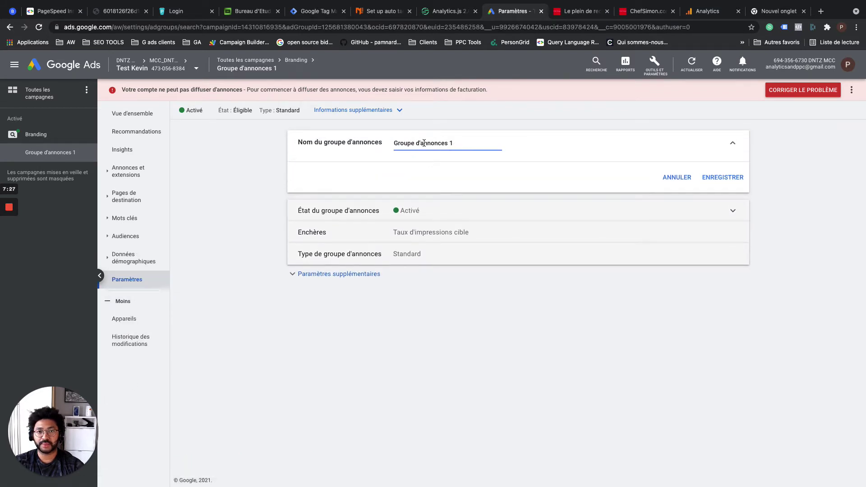
triple_click(424, 143)
text(oranigna)
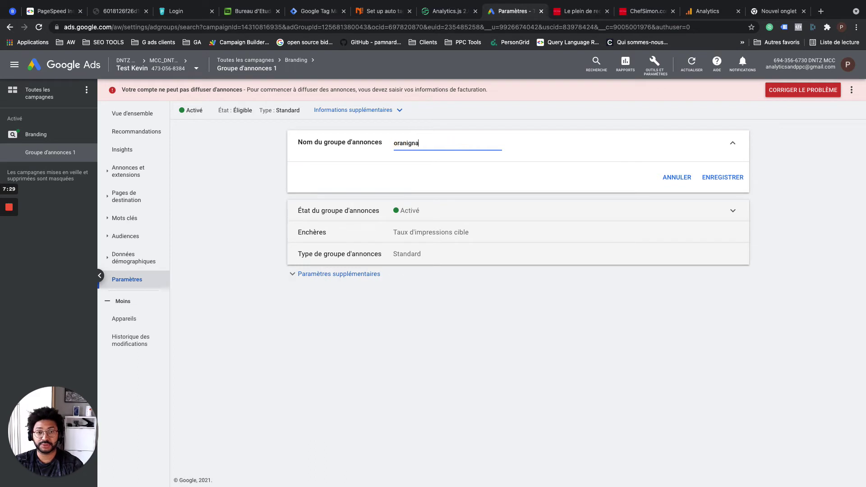
click(722, 178)
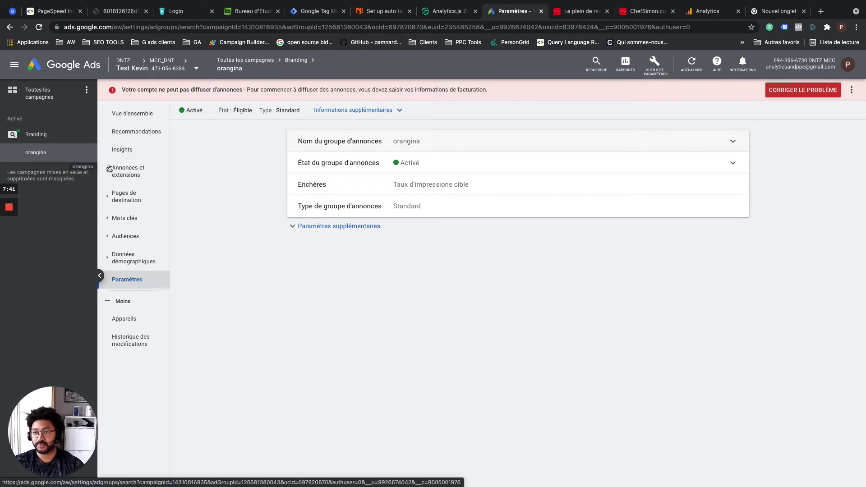
- Start adding search keywords to the ad group, taking the suggestions orangina drink, orangina light, orangina zero and orangina france
click(130, 219)
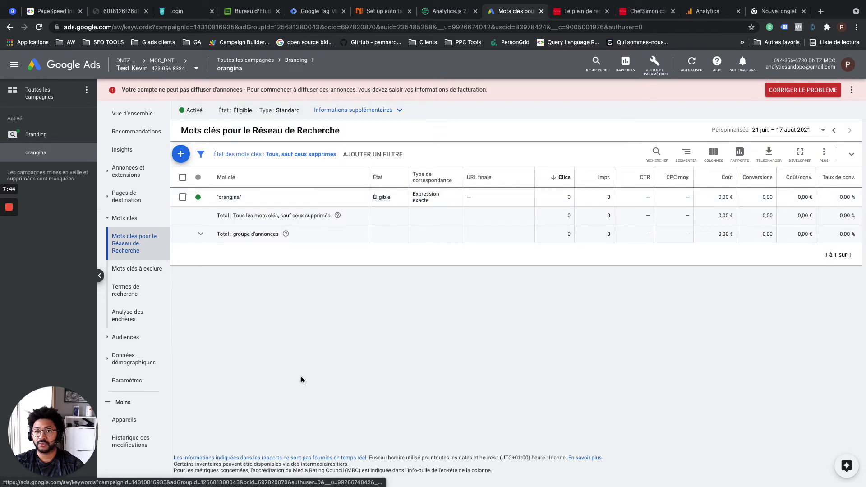
click(181, 154)
click(225, 213)
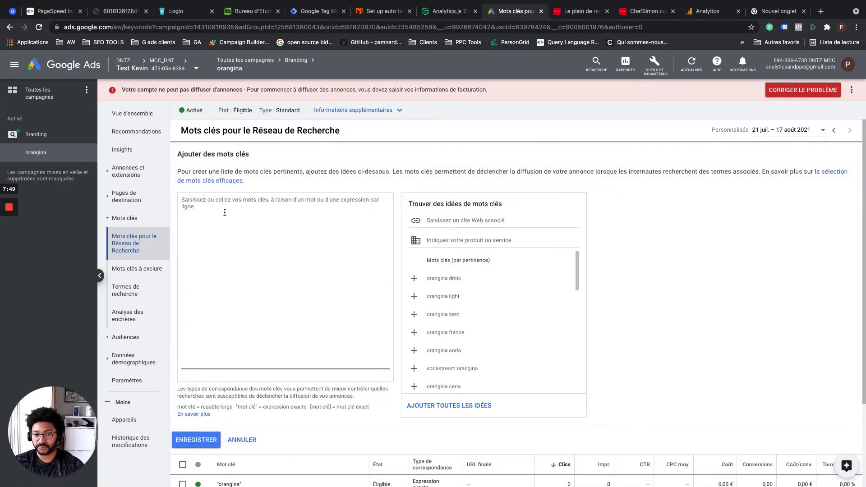
scroll(475, 313, down, 1)
scroll(475, 317, up, 1)
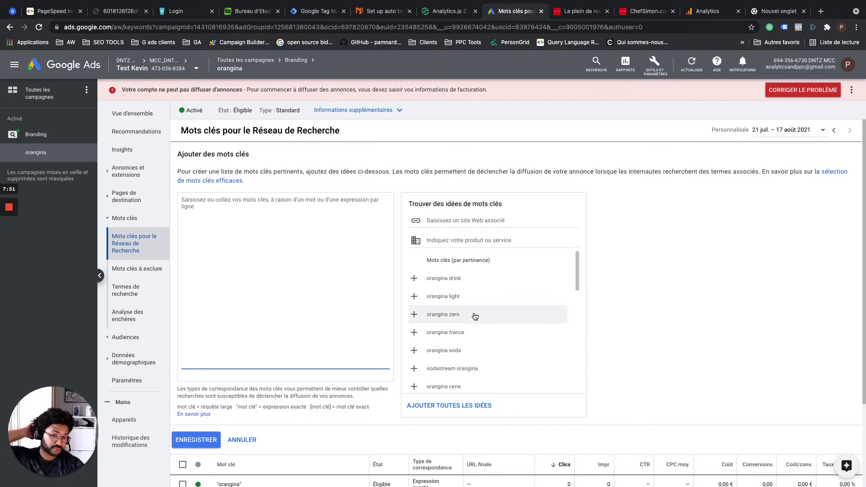
click(415, 278)
click(415, 278)
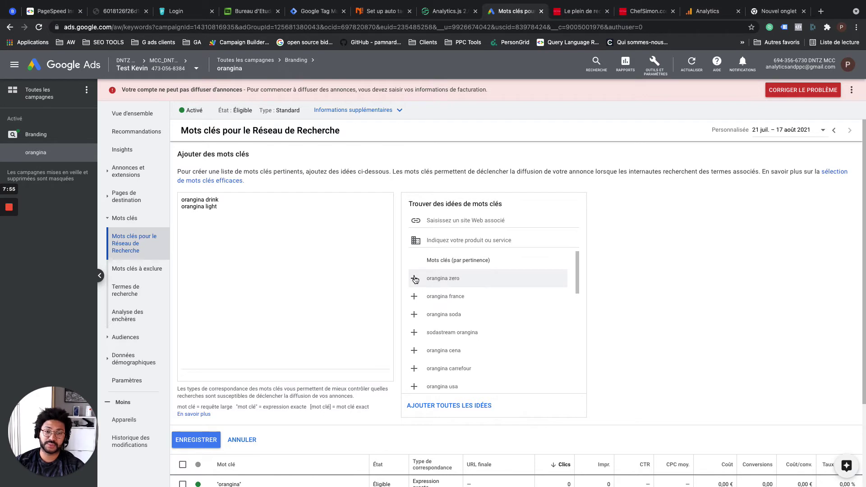
click(415, 278)
click(414, 279)
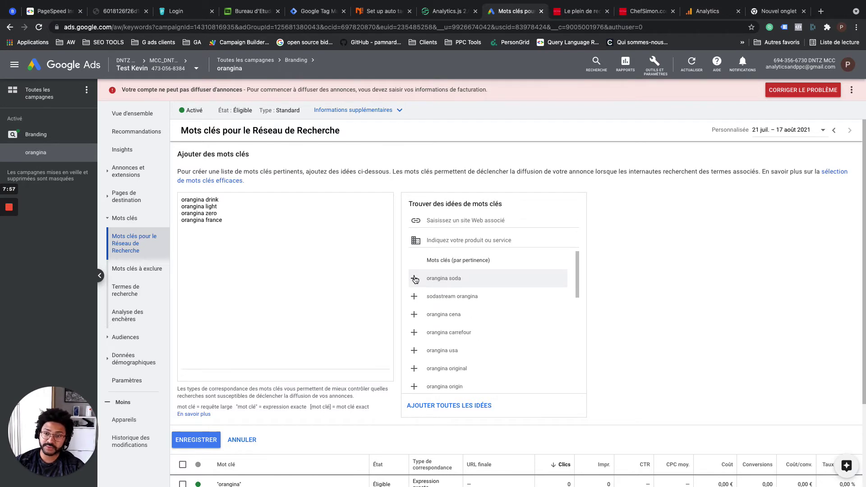
- Enclose each of the four new orangina keywords in quotation marks for phrase match and save them
scroll(301, 391, down, 2)
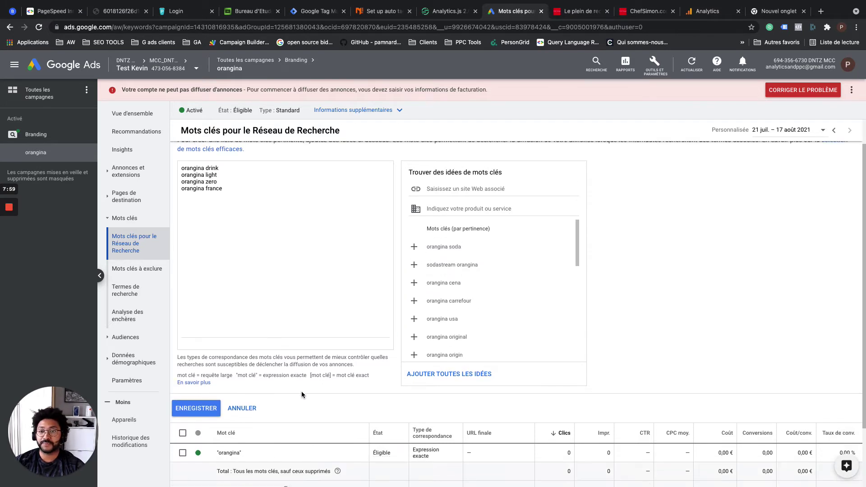
click(228, 163)
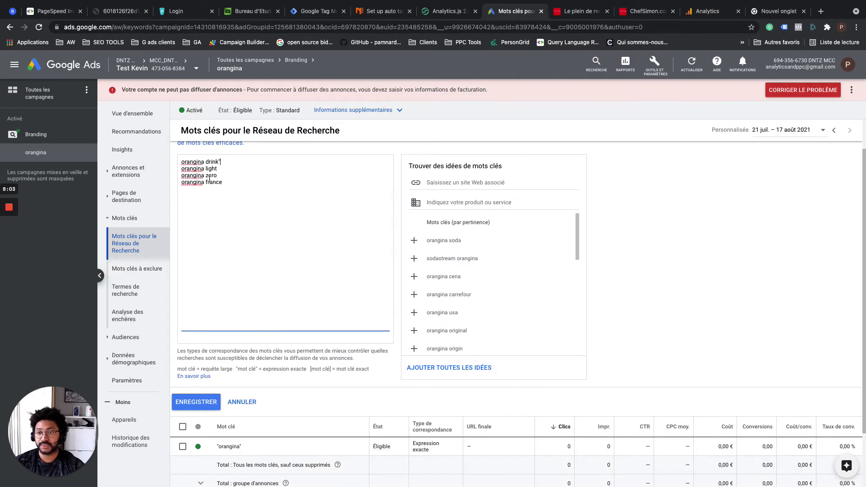
click(183, 162)
text(")
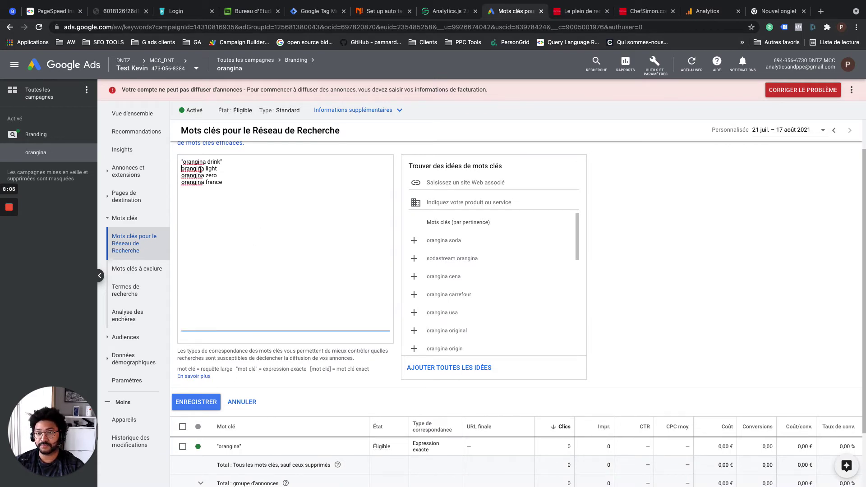
click(182, 168)
text(")
click(222, 169)
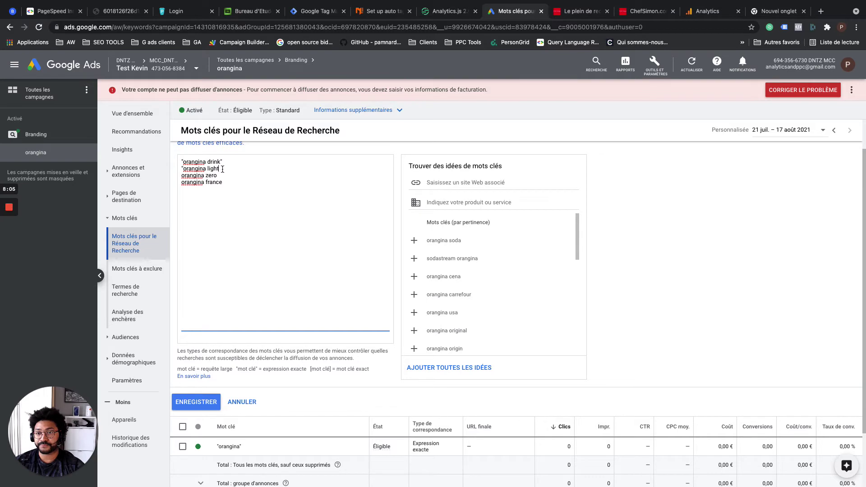
click(182, 176)
text(")
click(182, 182)
text(")
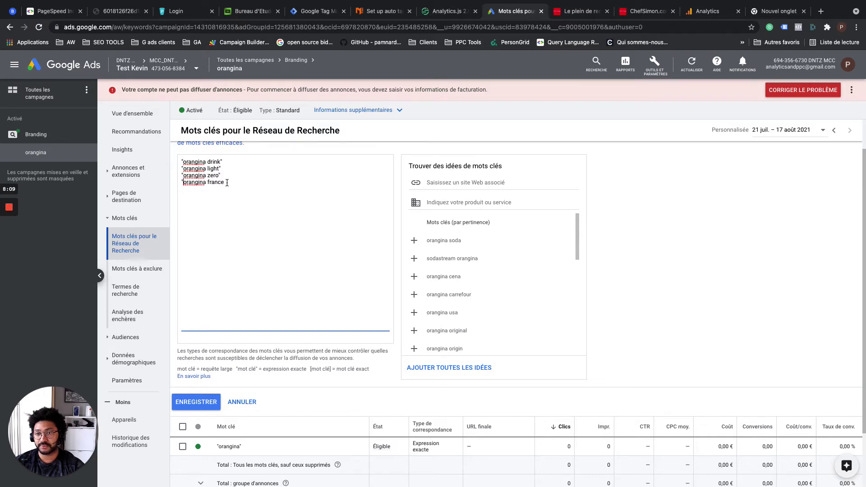
scroll(233, 241, up, 1)
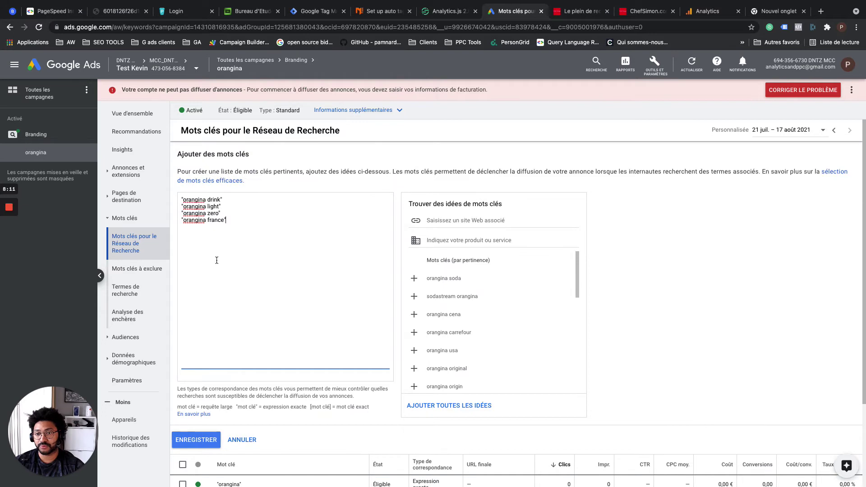
scroll(221, 296, down, 1)
click(206, 383)
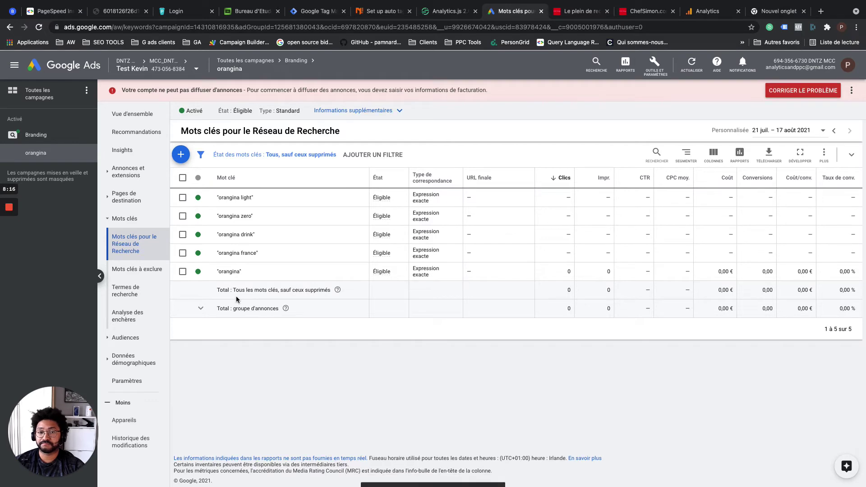
- Add orangina as a broad-match keyword, save it, and change its match type to phrase match (Expression exacte)
click(180, 154)
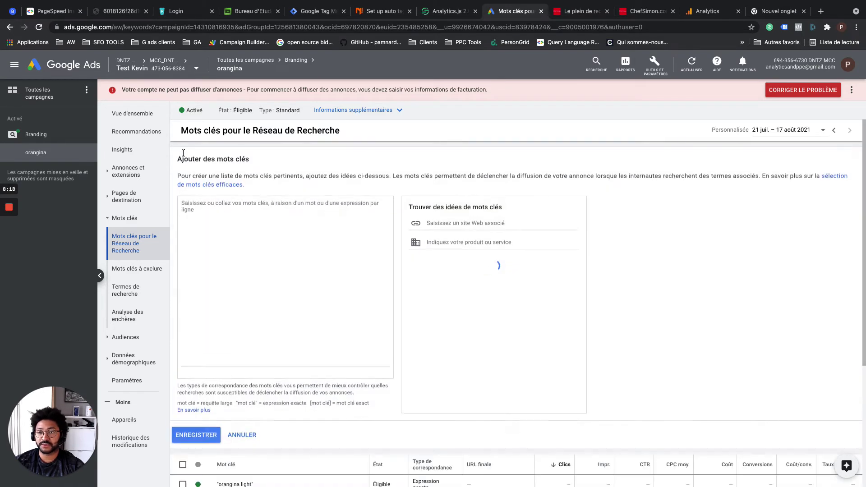
text(orangina)
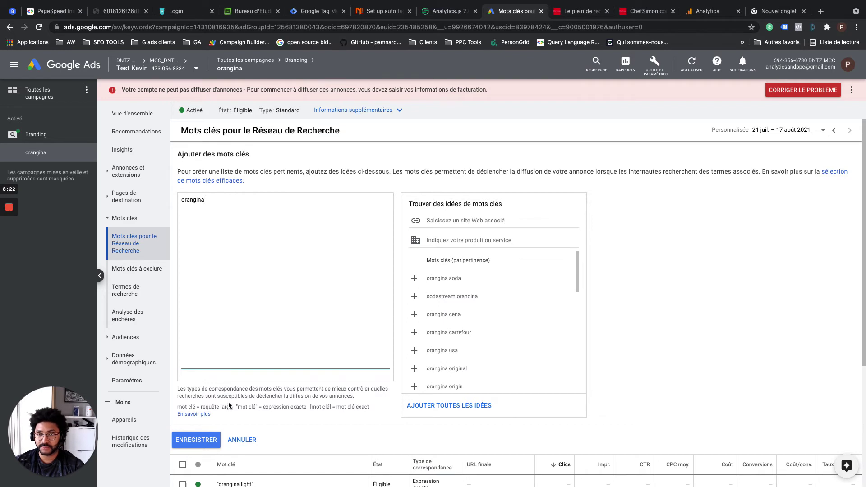
click(195, 441)
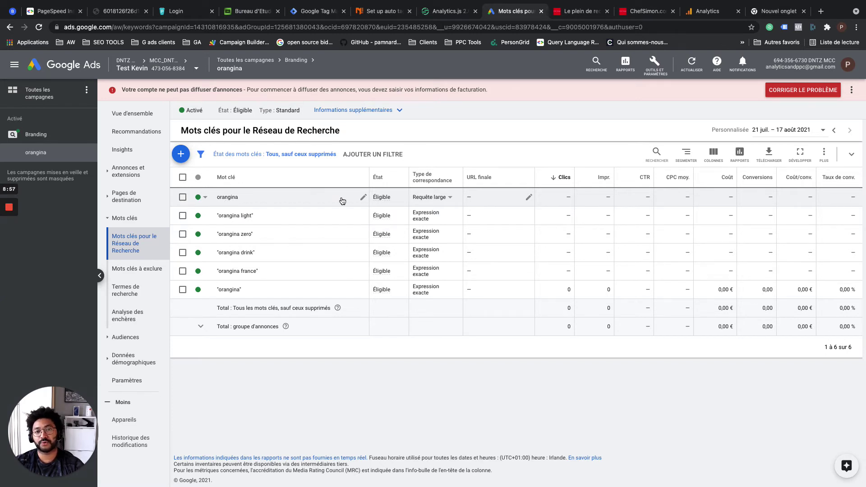
click(450, 199)
click(444, 218)
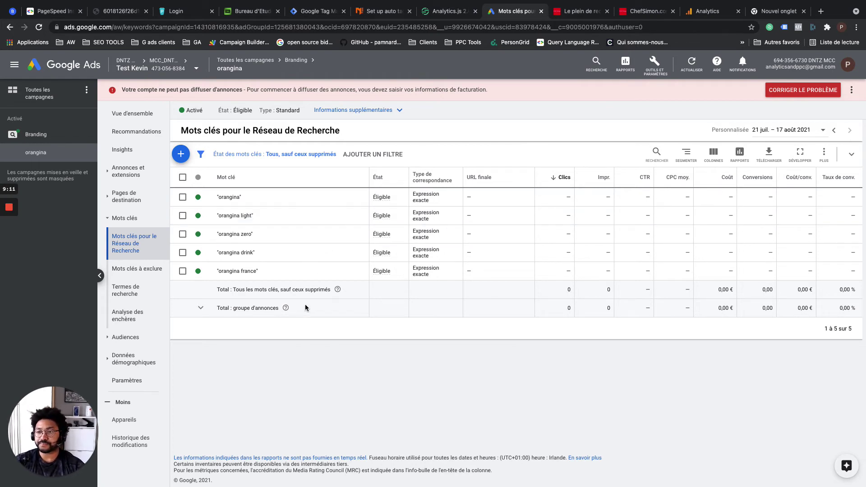
- Start a new responsive search ad in the orangina ad group and examine its URL, title and description fields
click(127, 174)
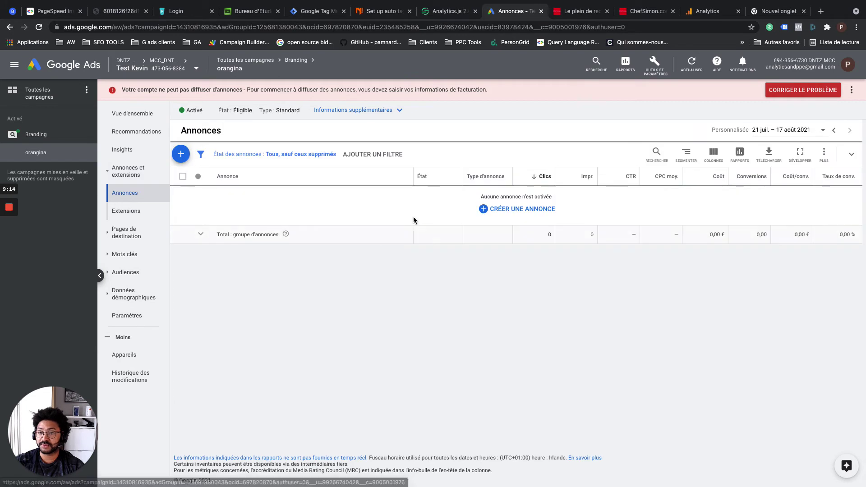
click(184, 156)
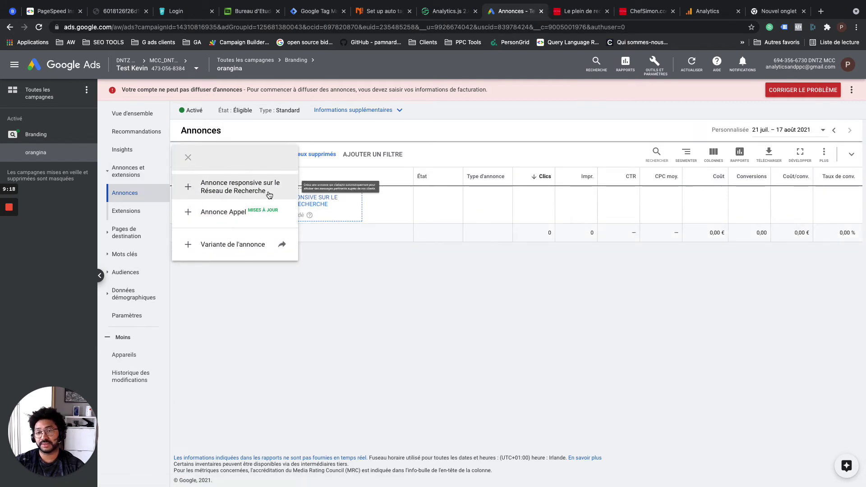
click(243, 187)
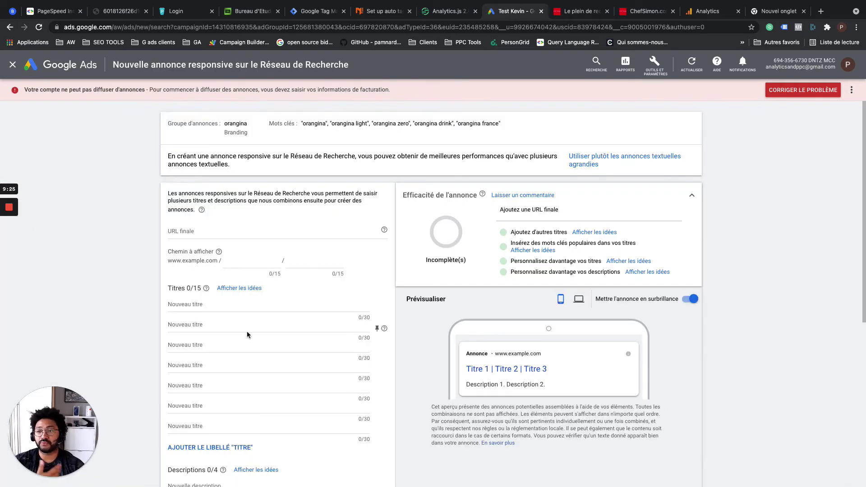
scroll(247, 334, down, 3)
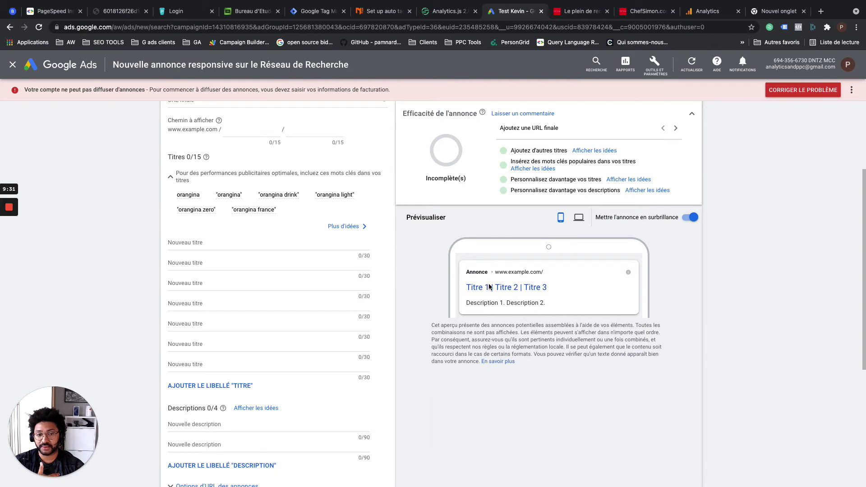
scroll(290, 205, down, 2)
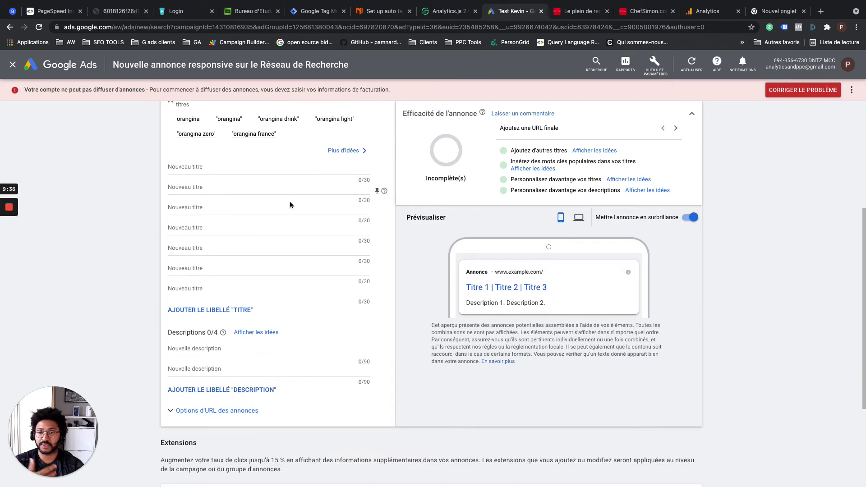
scroll(289, 205, up, 5)
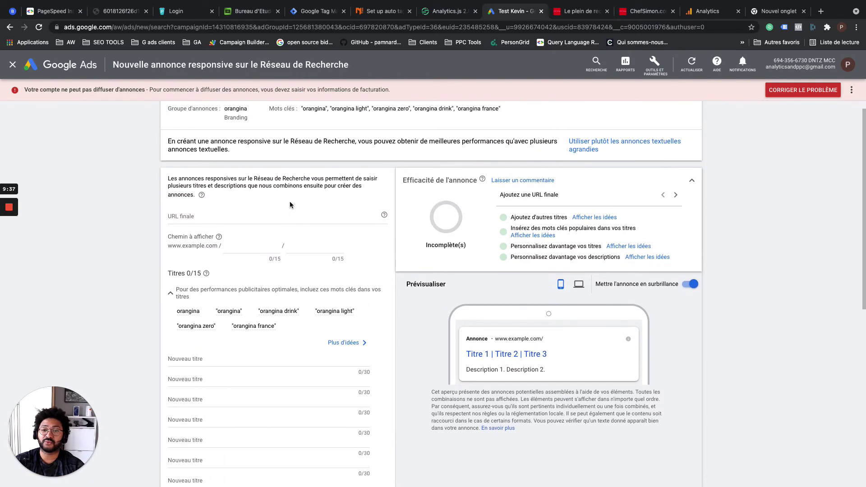
scroll(290, 204, down, 4)
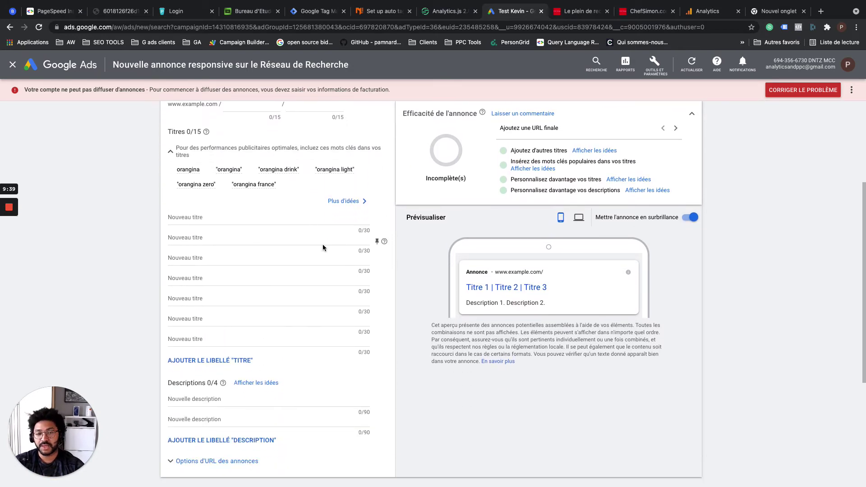
- Switch the new ad from a responsive search ad to expanded text ads (annonces textuelles agrandies) and confirm the change
scroll(323, 245, up, 3)
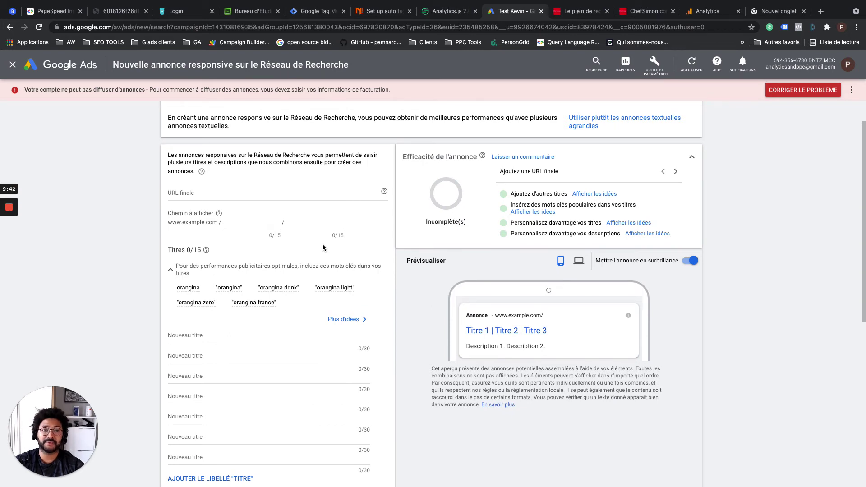
scroll(323, 245, up, 1)
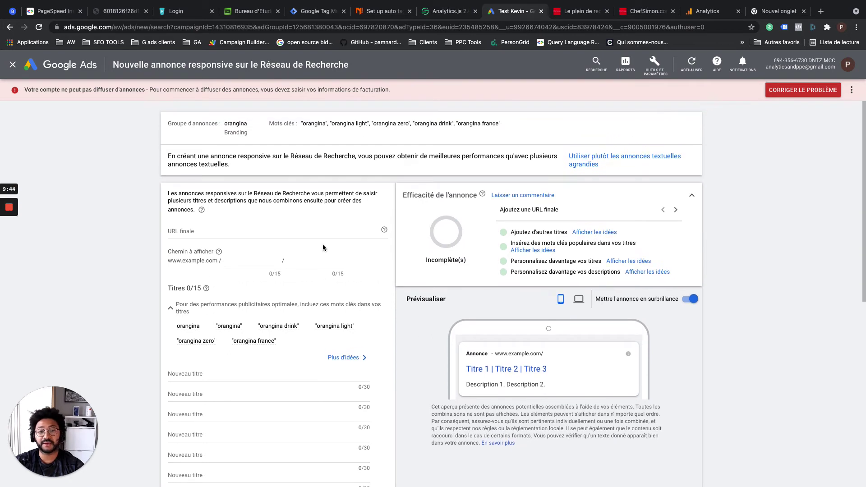
scroll(323, 245, down, 1)
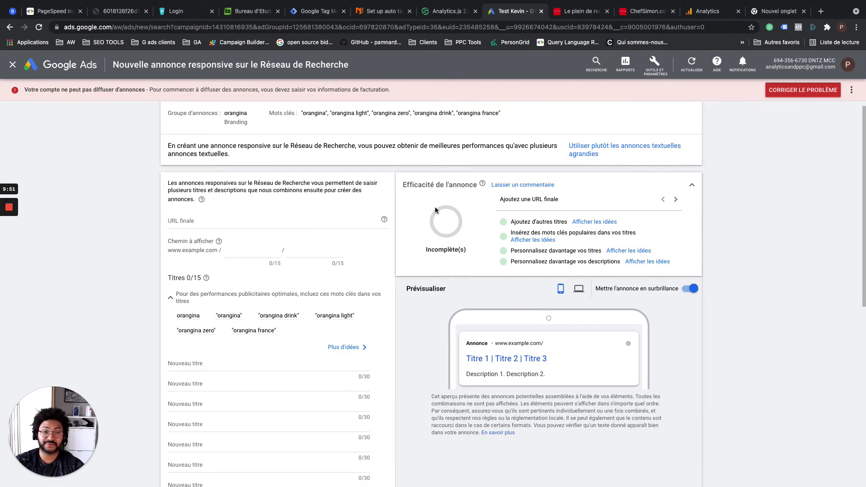
scroll(334, 310, down, 5)
scroll(335, 311, up, 5)
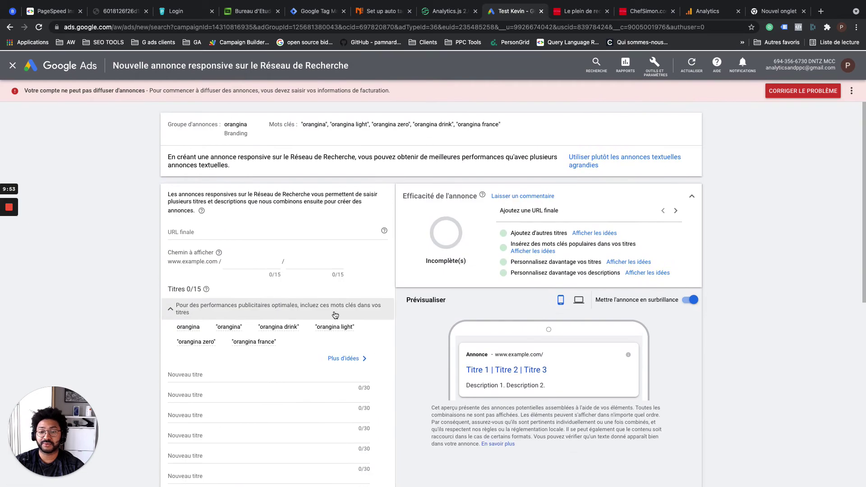
click(585, 166)
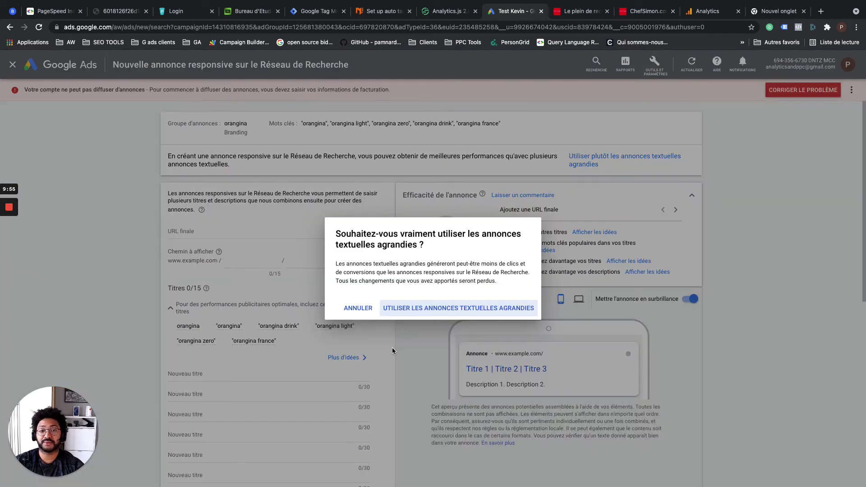
click(443, 307)
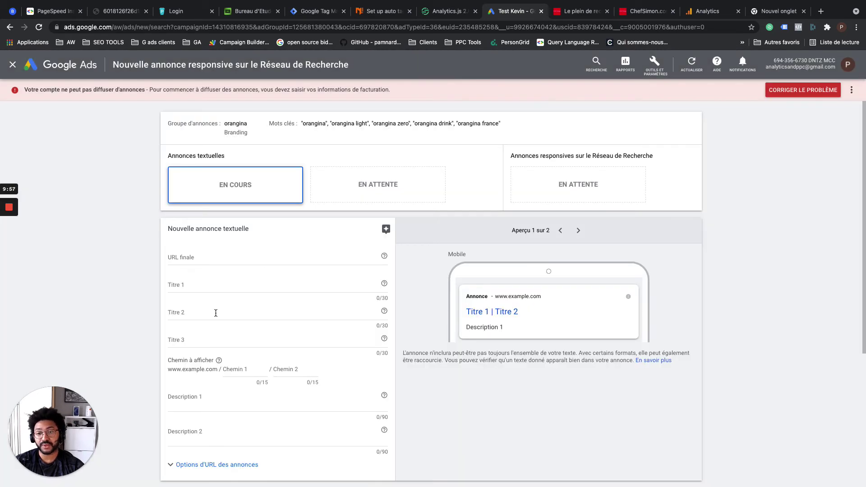
- Examine the three title fields, display path and two description fields of the new text ad alongside its mobile preview
scroll(215, 313, down, 1)
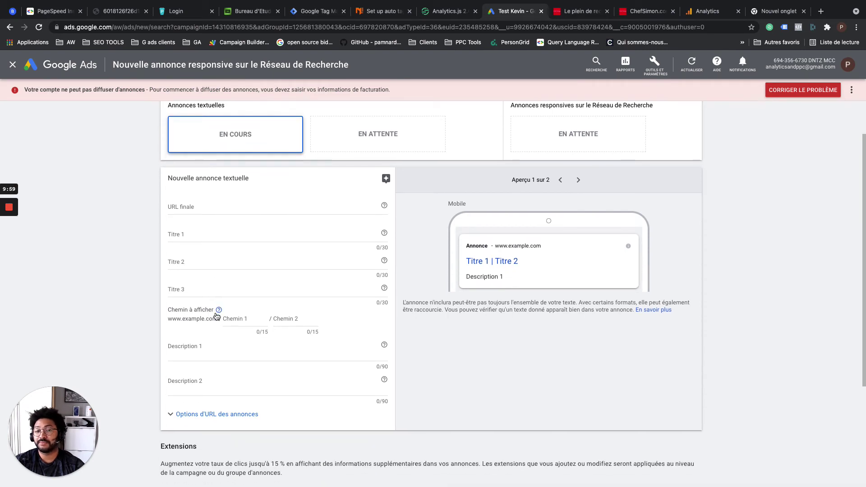
click(198, 237)
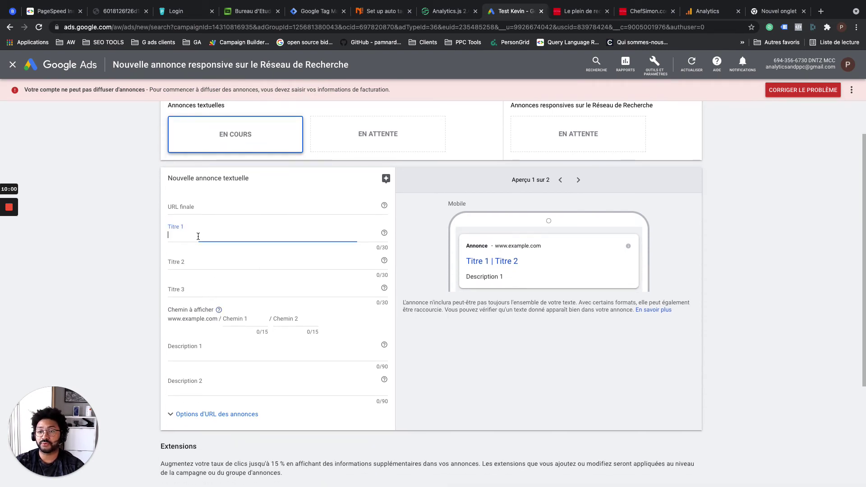
click(196, 259)
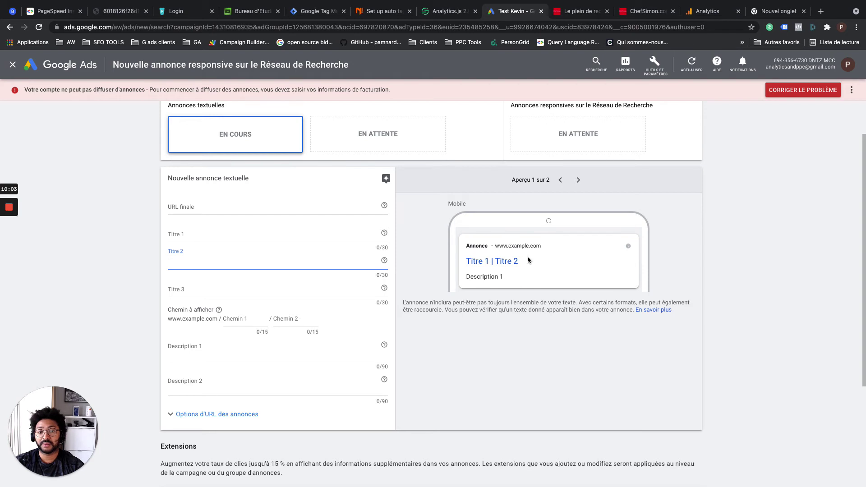
click(197, 240)
click(197, 265)
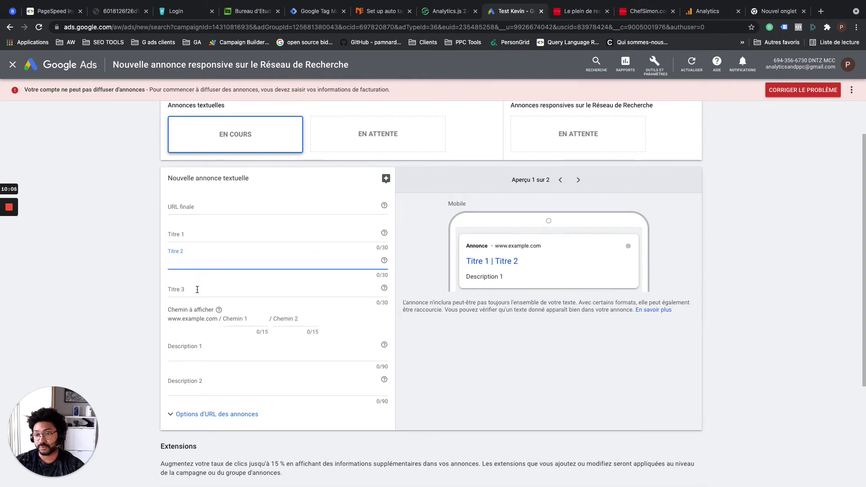
click(197, 290)
click(197, 231)
click(198, 261)
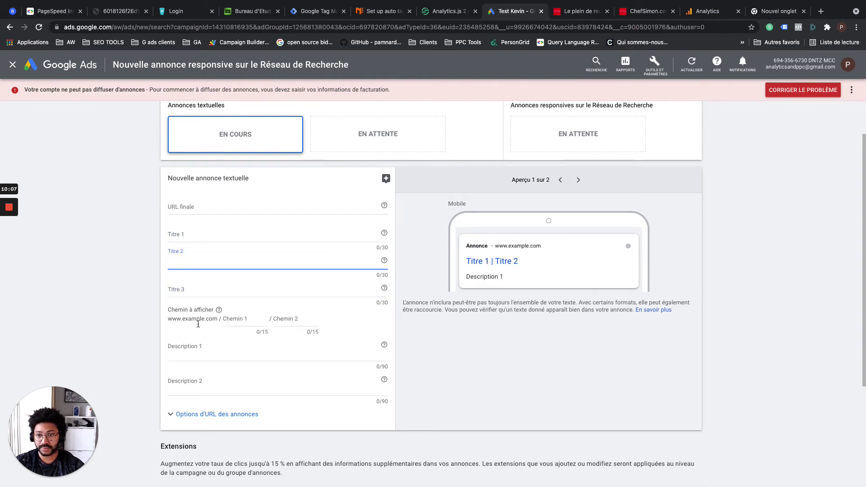
click(203, 350)
click(201, 387)
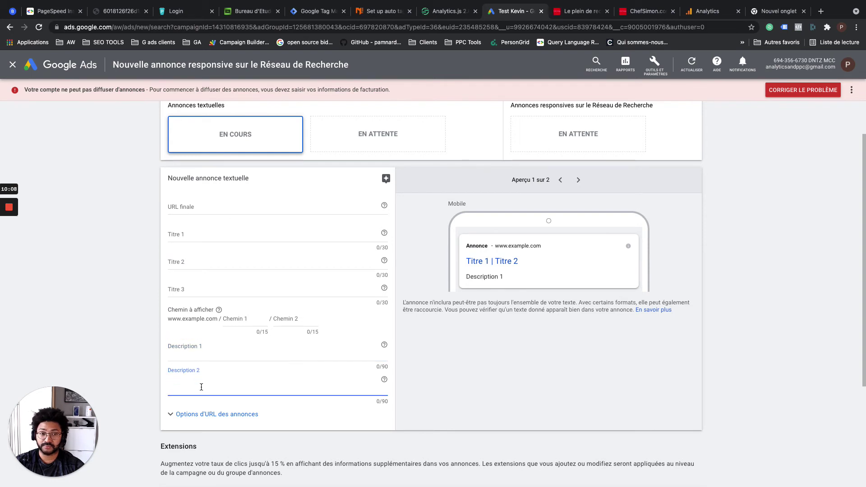
scroll(201, 387, down, 2)
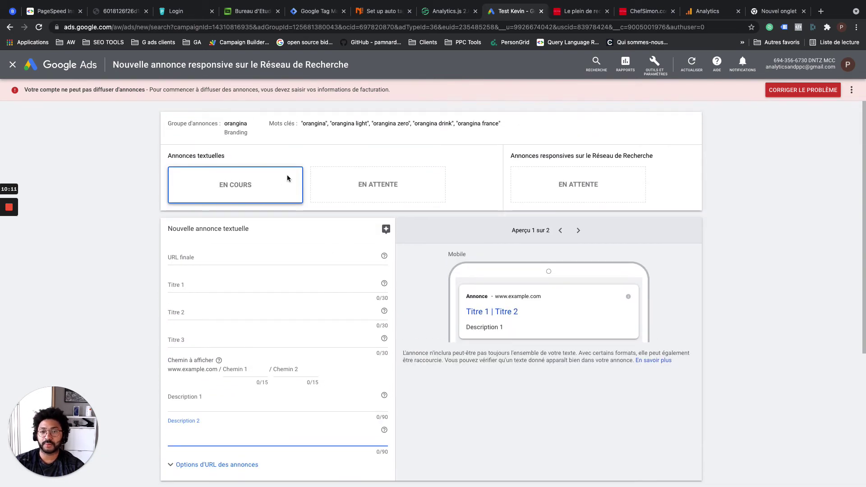
scroll(352, 325, down, 1)
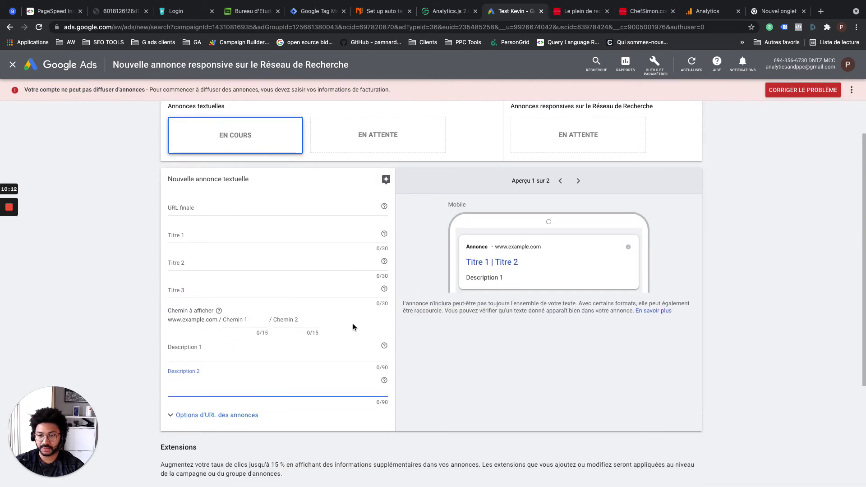
- Set the text ad's Titre 1 to "Orangina" and Titre 2 to "Site officiel"
click(199, 238)
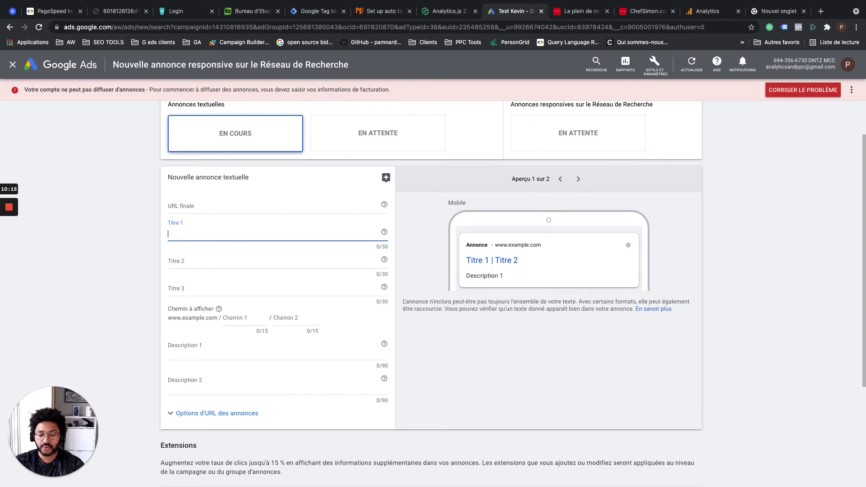
text(Orangina)
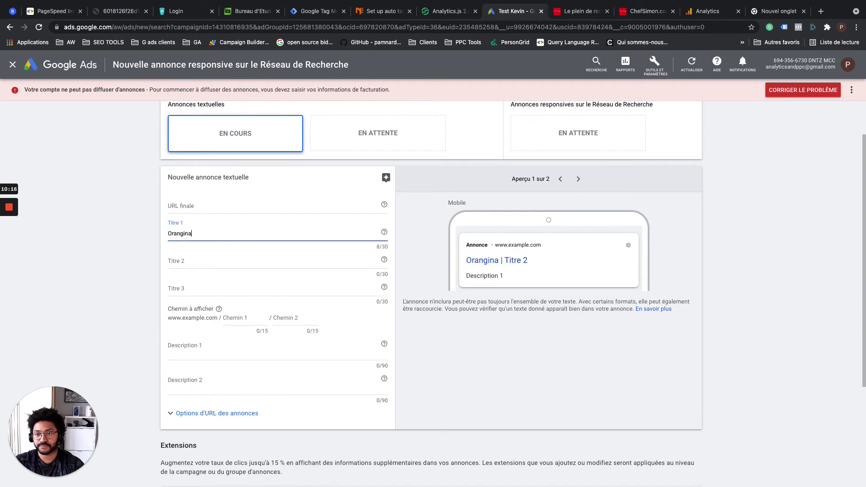
click(199, 261)
text(Site officiel)
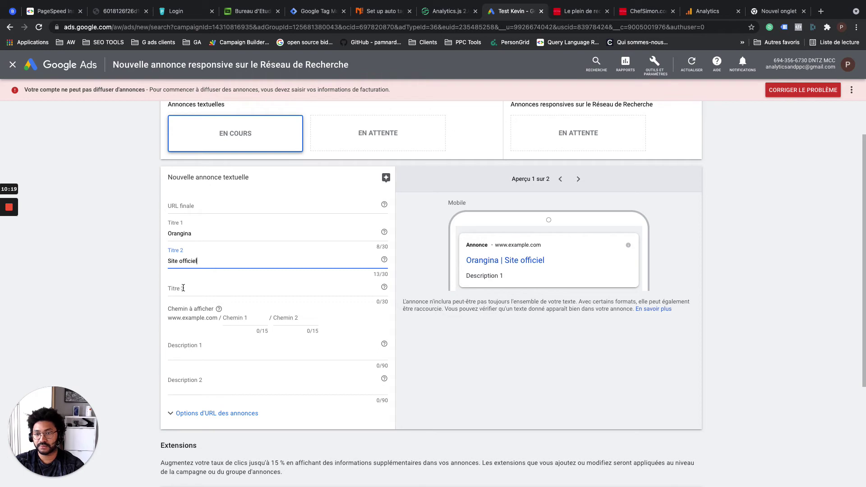
click(184, 288)
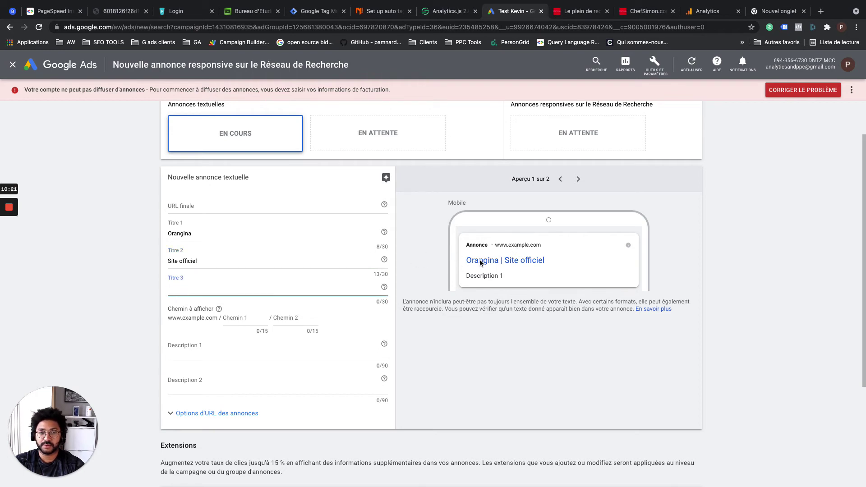
- Enter "Texte de description." as Description 1 of the text ad
click(196, 349)
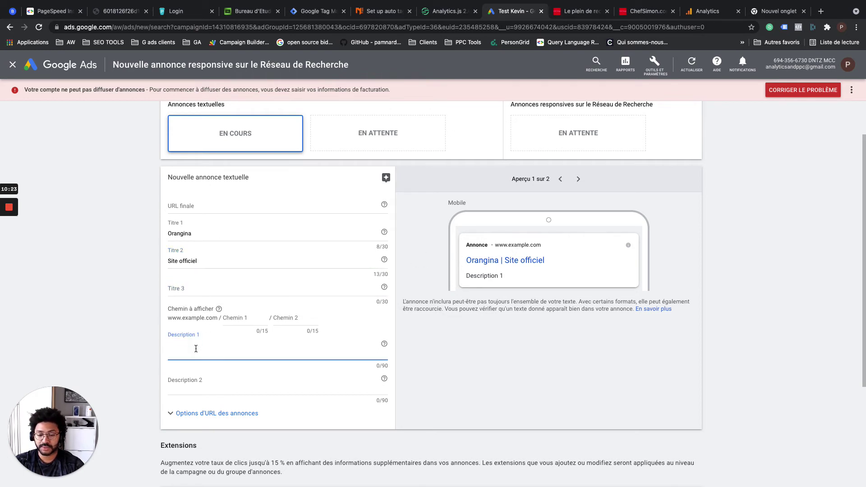
text(Texte)
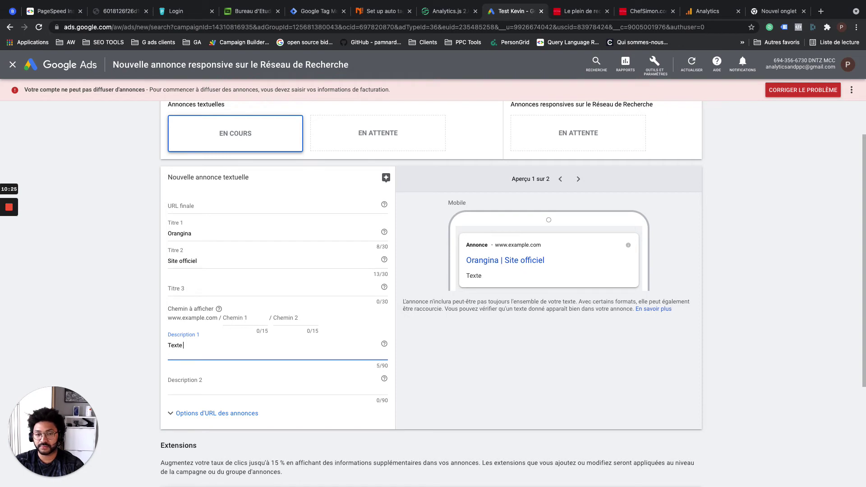
text( de desc)
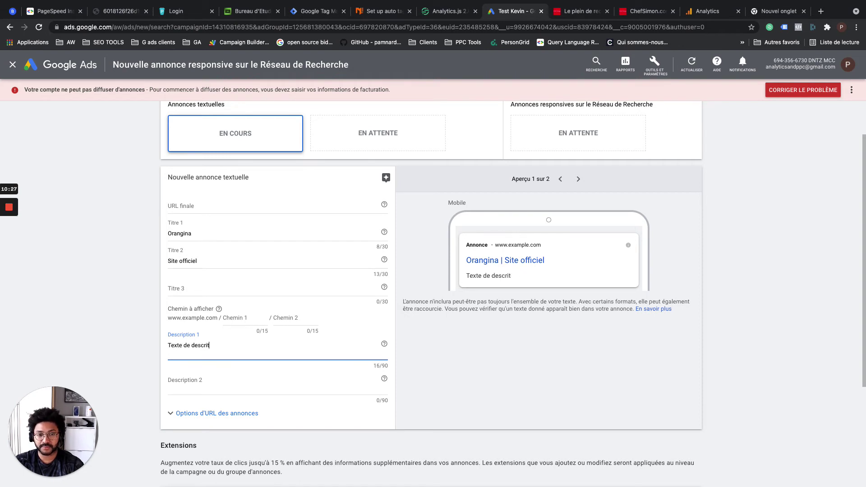
text(ription.)
click(192, 387)
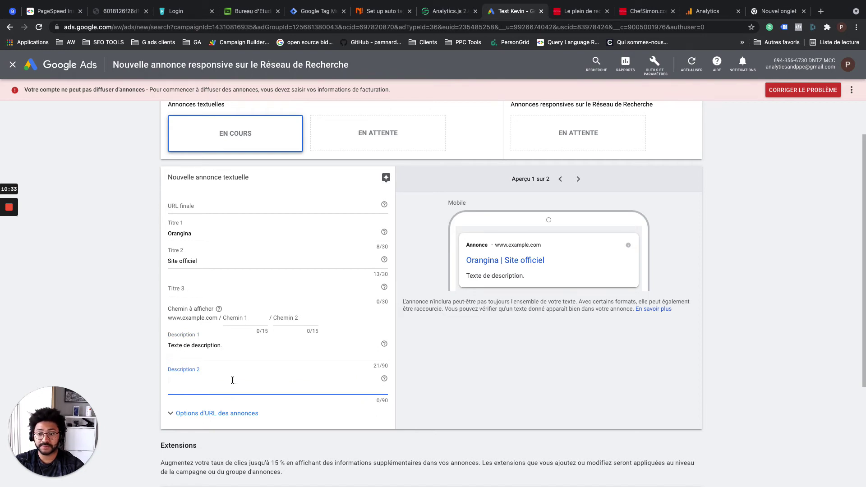
- Try to save the text ad without a final URL and continue to the following ad
scroll(232, 380, down, 3)
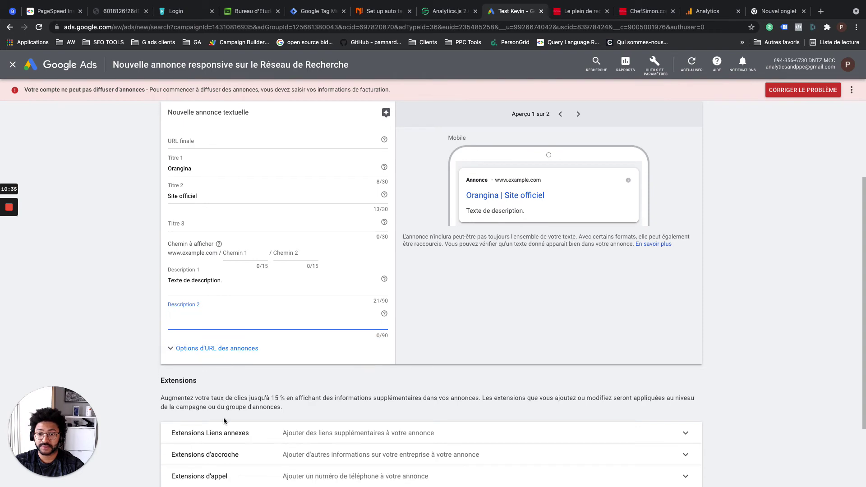
scroll(224, 421, down, 3)
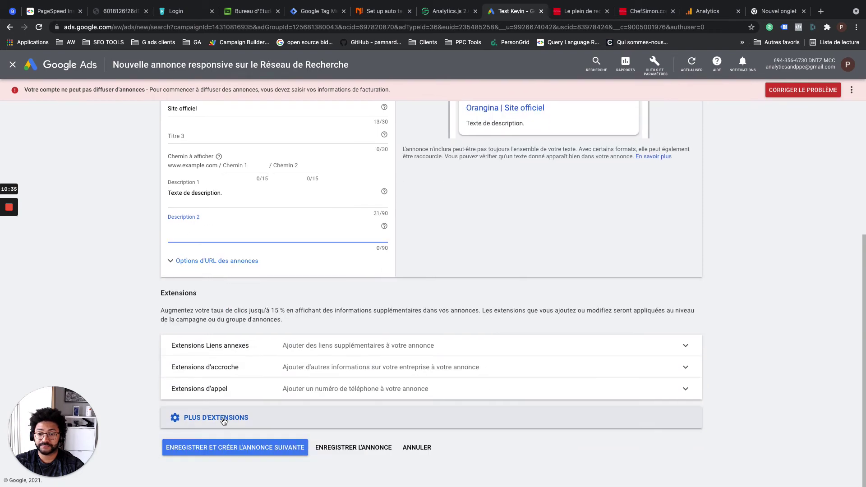
click(259, 453)
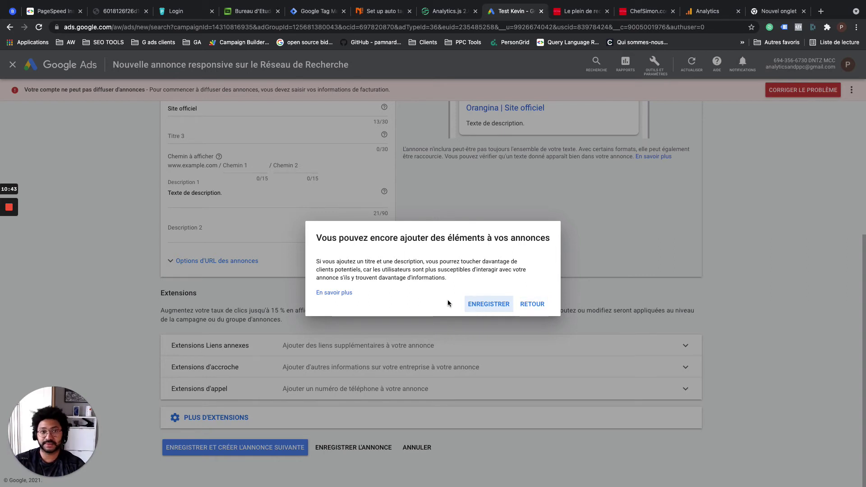
click(492, 303)
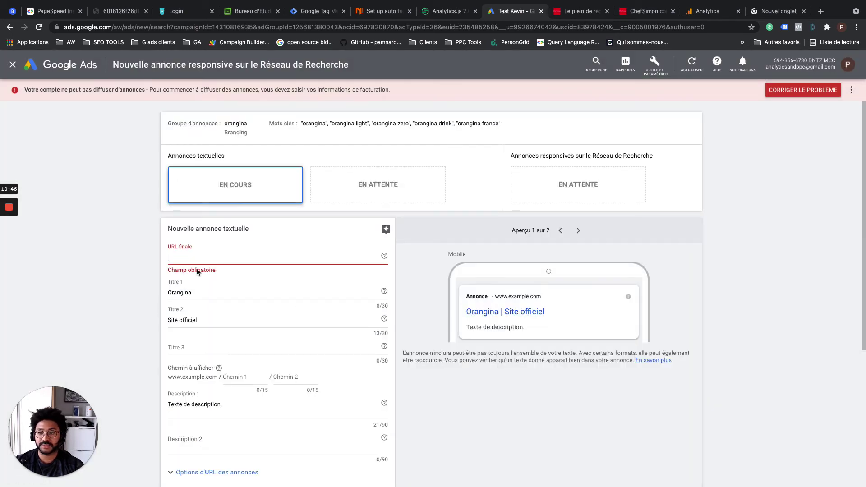
- Search Google for orangina in the empty browser tab and open the Orangina Suntory France result
click(787, 12)
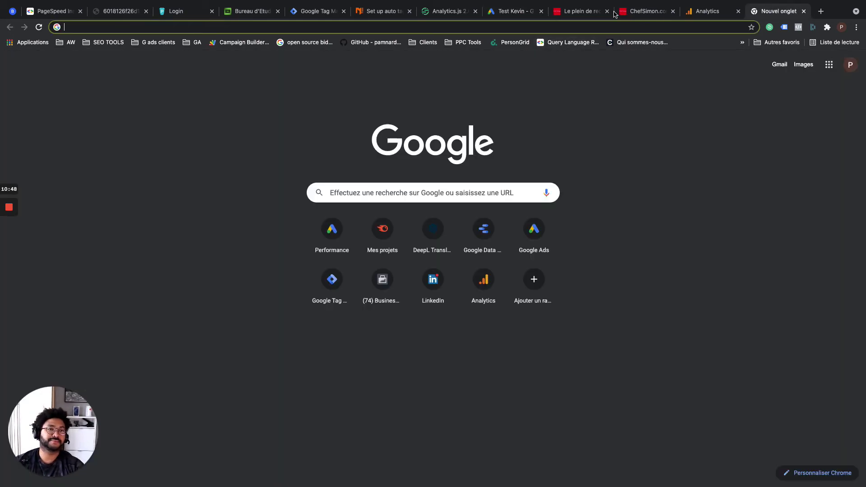
click(591, 27)
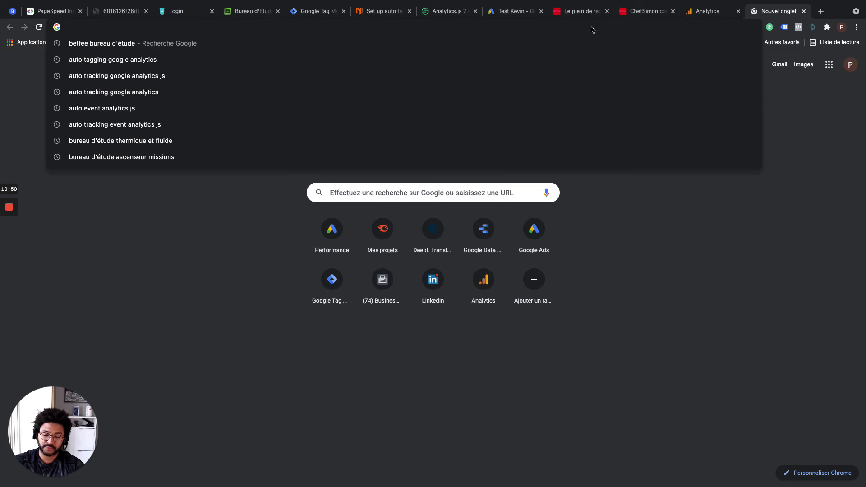
text(ora)
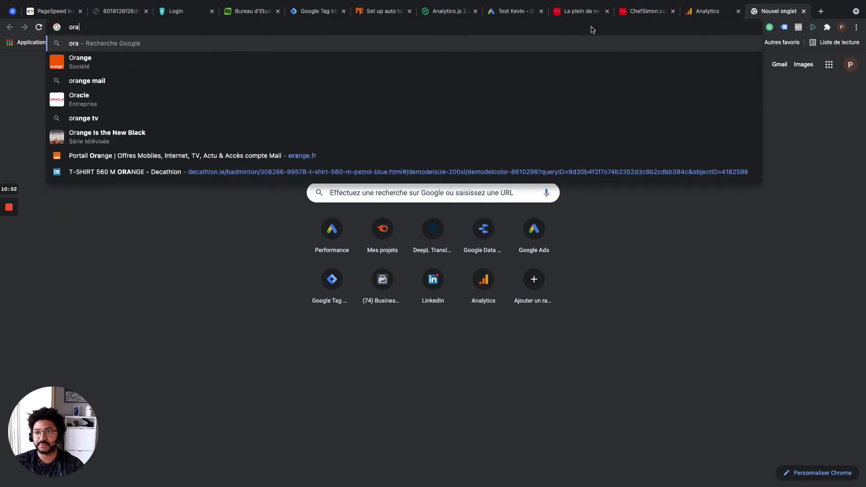
text(ngina)
key(Return)
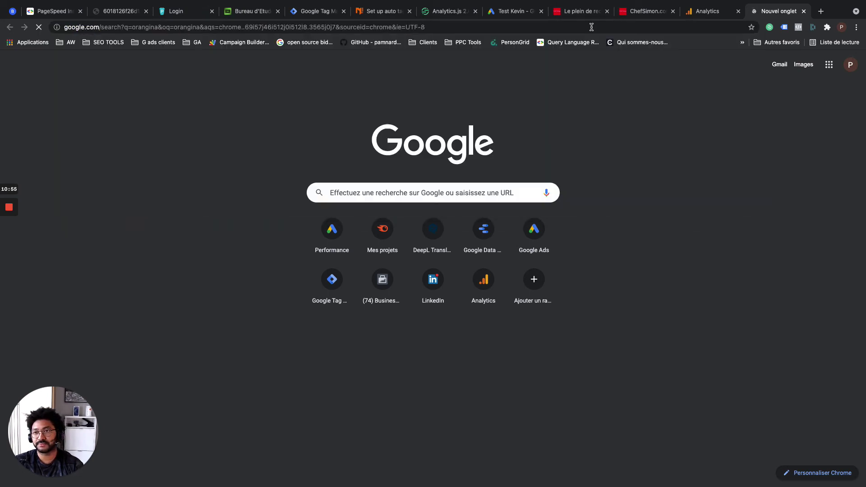
scroll(104, 324, down, 3)
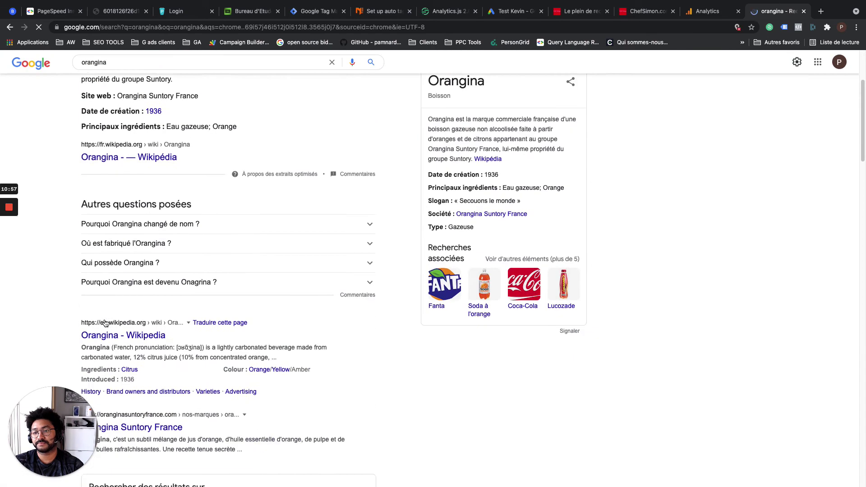
scroll(104, 323, down, 3)
scroll(102, 226, down, 4)
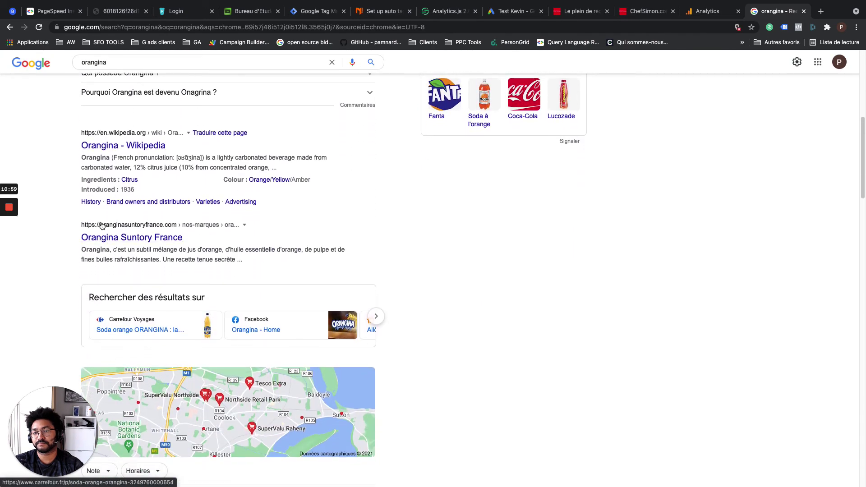
click(110, 239)
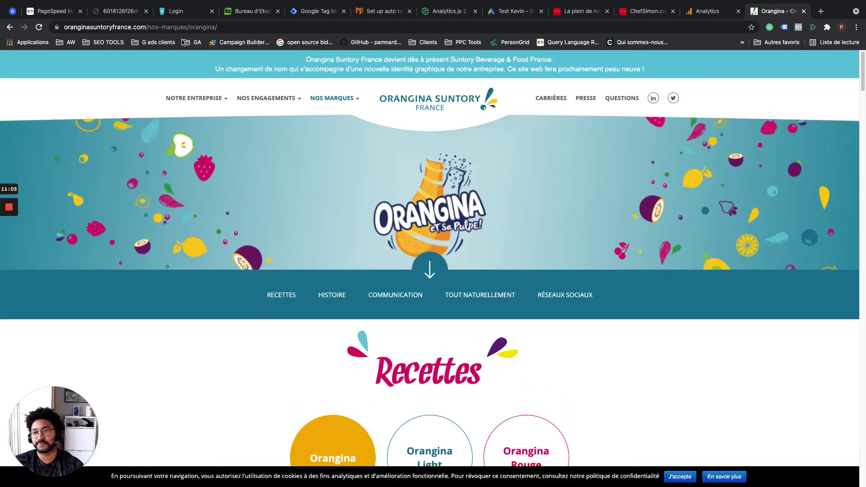
- Copy the Orangina brand page's web address and return to the text ad form in Google Ads
click(184, 27)
key(ctrl+c)
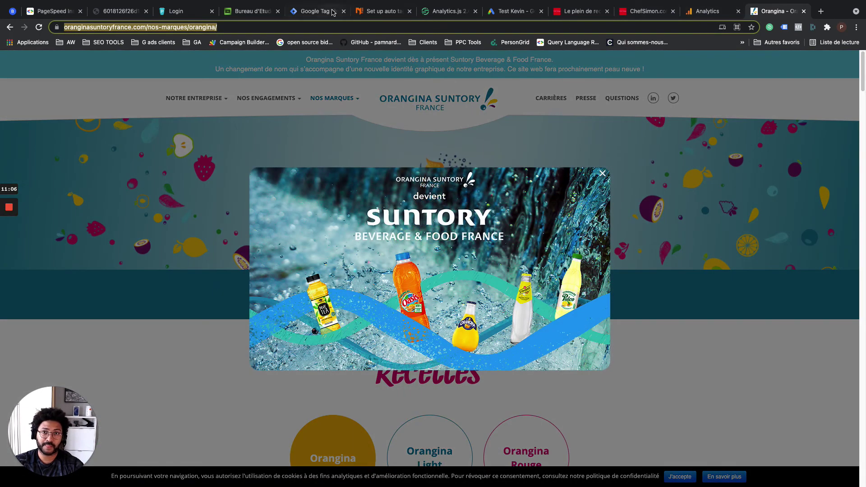
click(510, 11)
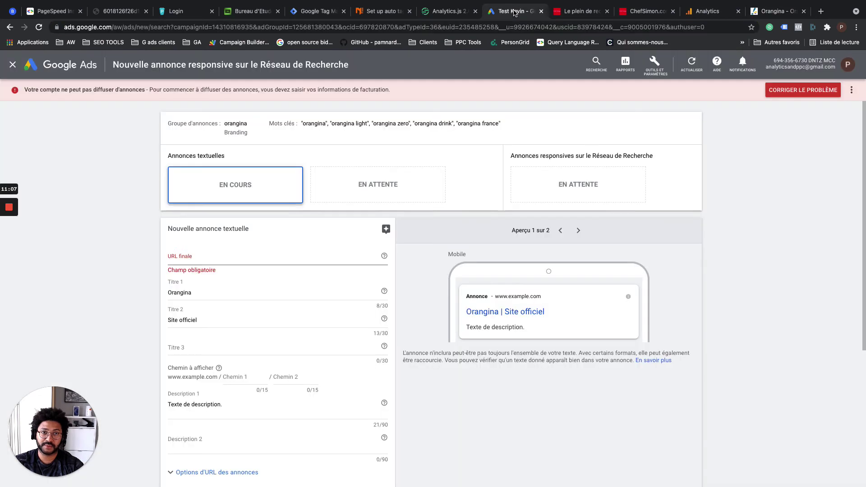
- Set the copied Orangina brand page address as the text ad's final URL and save the ad
key(ctrl+v)
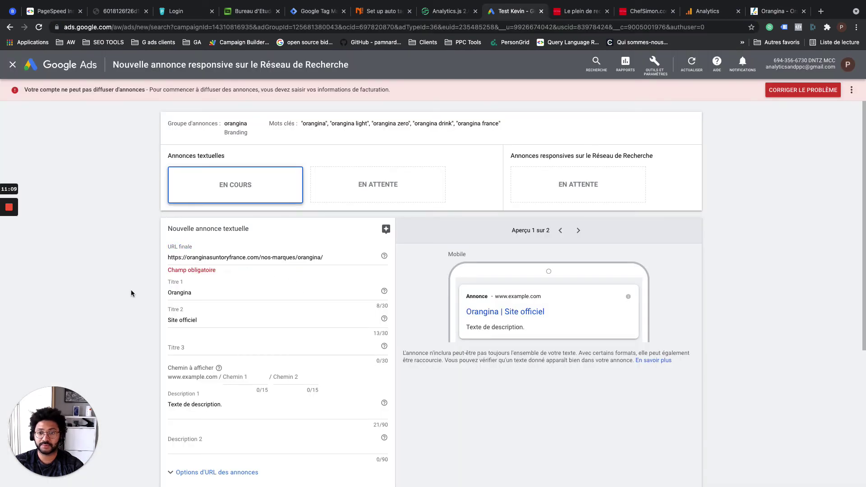
scroll(131, 290, down, 5)
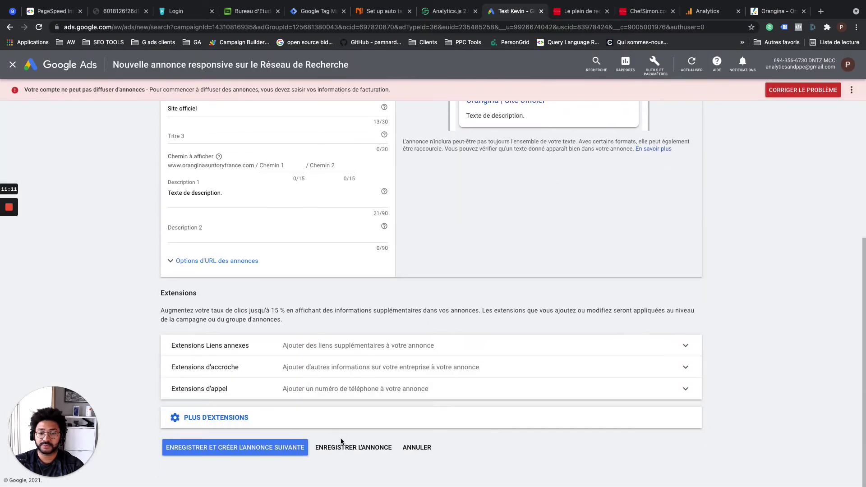
click(359, 448)
click(488, 304)
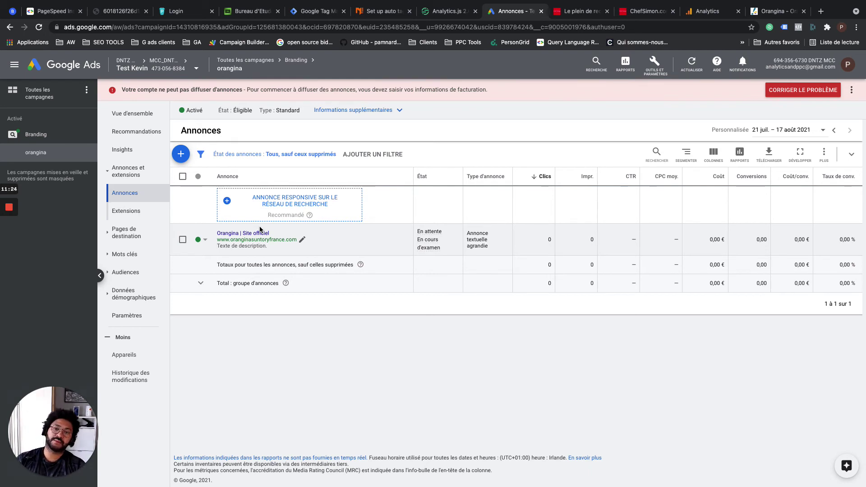
- Review the Branding campaign's ads, and the keywords and ads of its orangina ad group
click(52, 140)
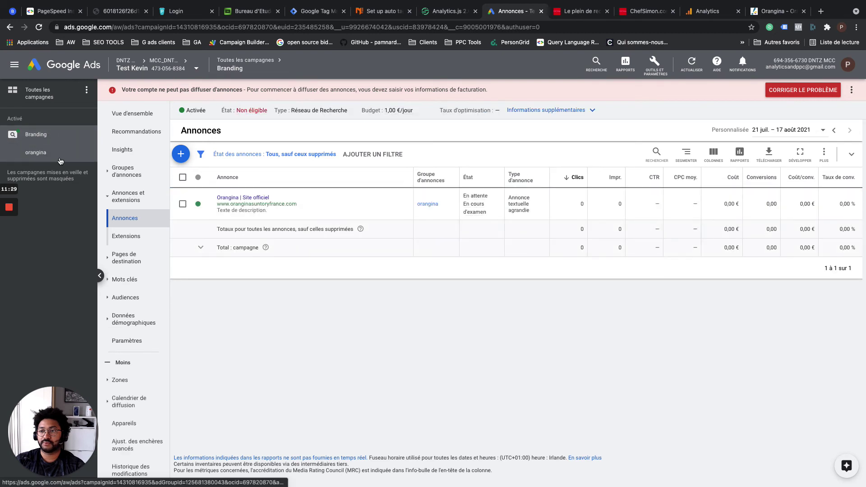
click(60, 159)
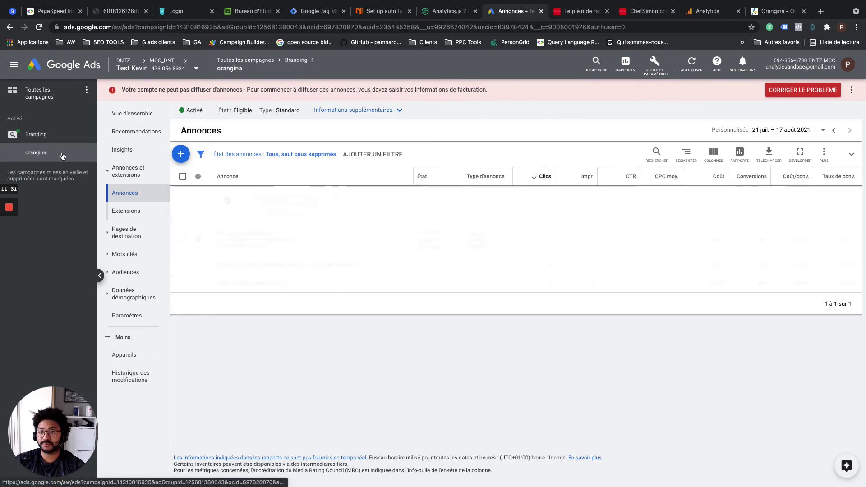
click(128, 254)
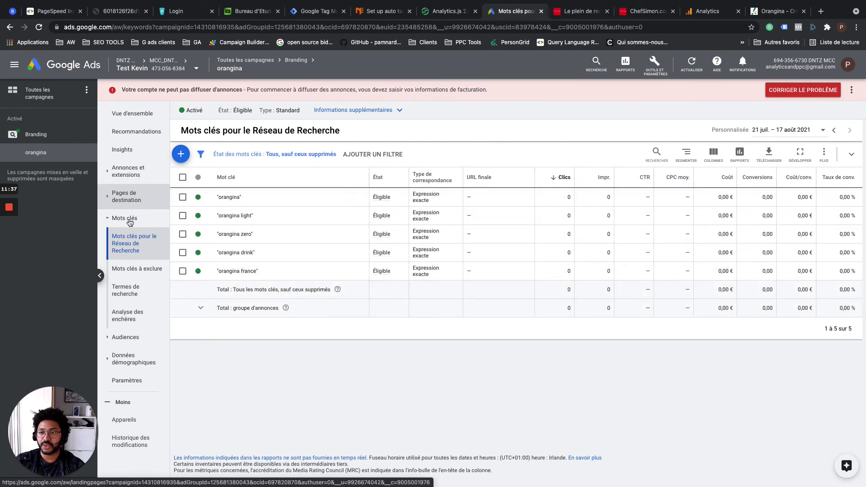
click(129, 173)
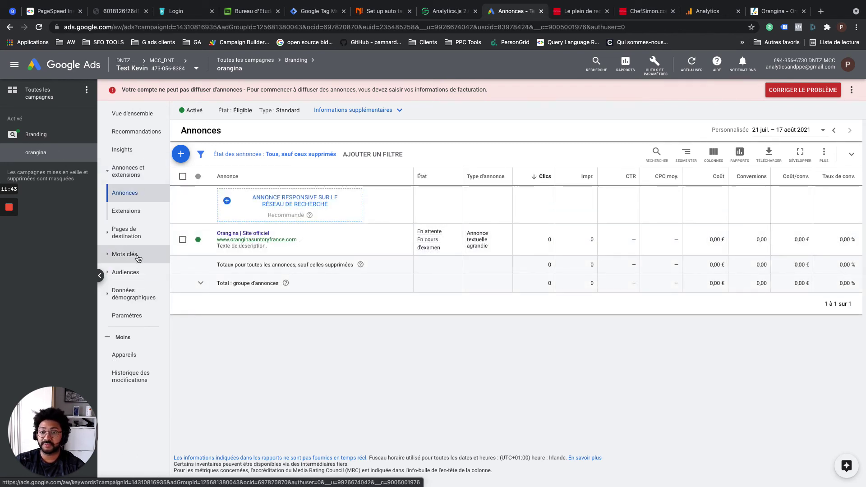
- Open the Branding campaign's settings and review its network options
click(48, 137)
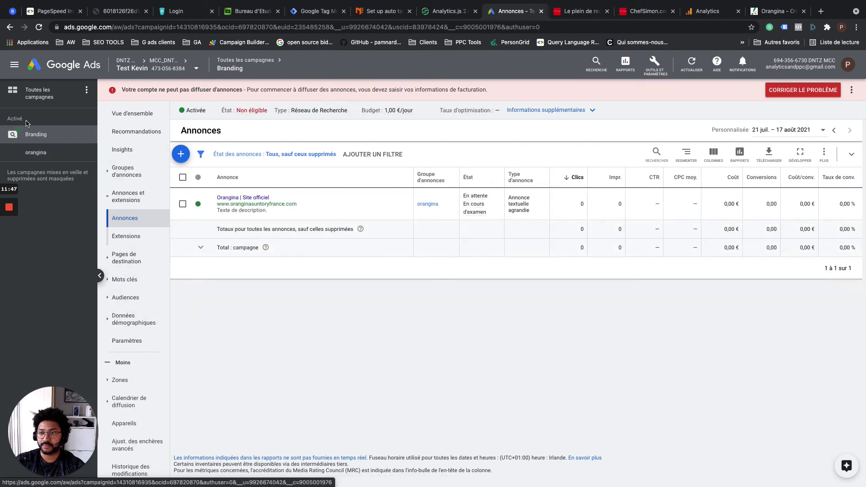
click(134, 341)
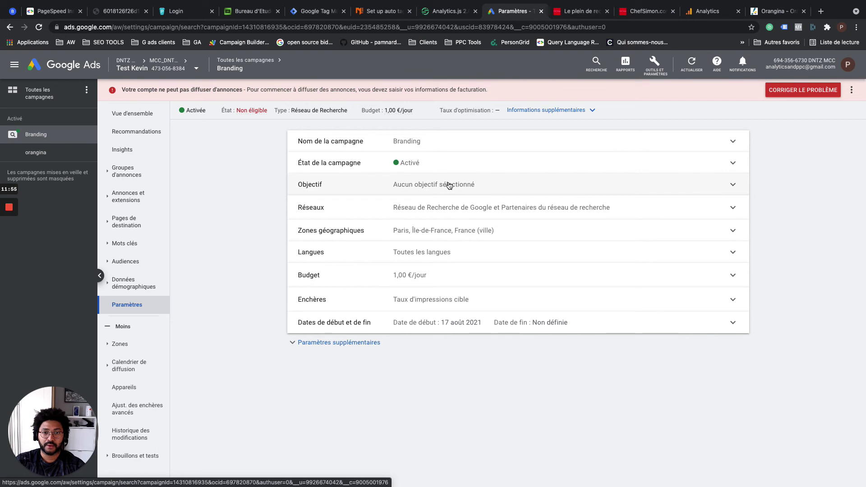
click(516, 207)
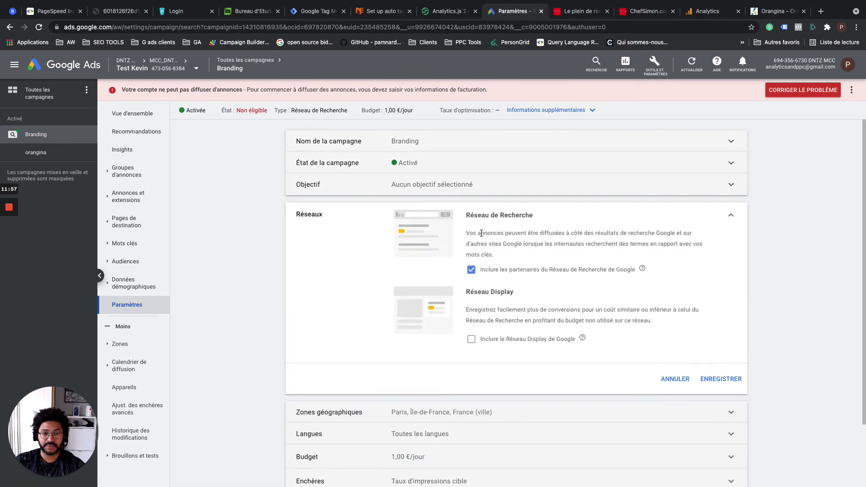
scroll(330, 364, down, 3)
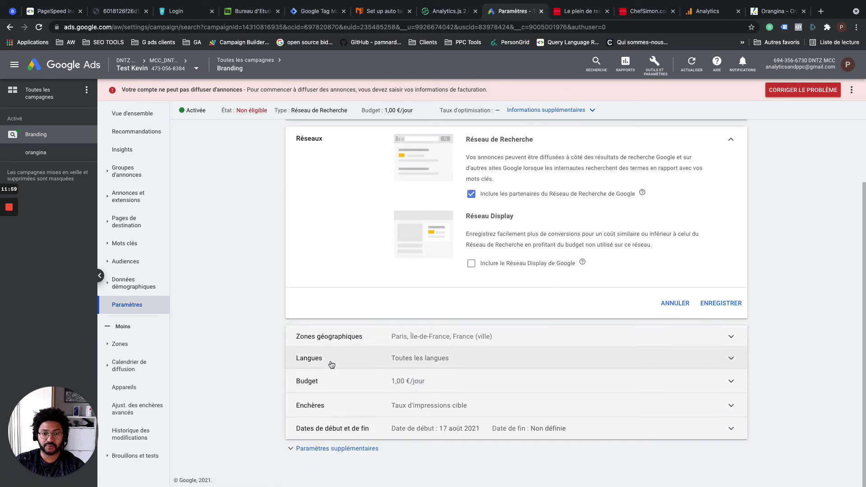
- Review the target impression share and maximum CPC bid limit in the campaign's bidding settings, and save them
click(436, 408)
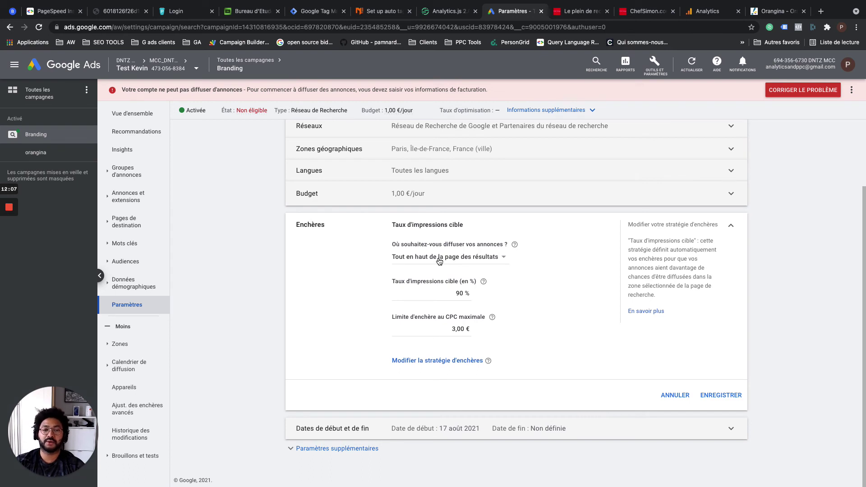
double_click(458, 294)
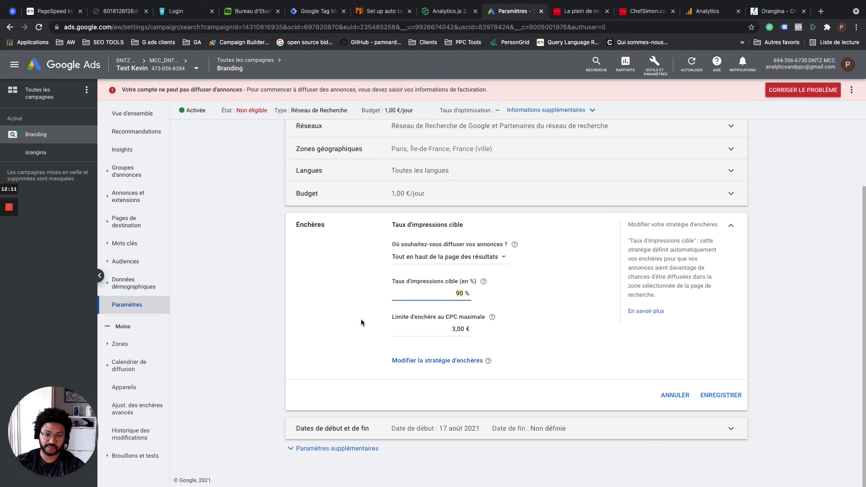
double_click(458, 328)
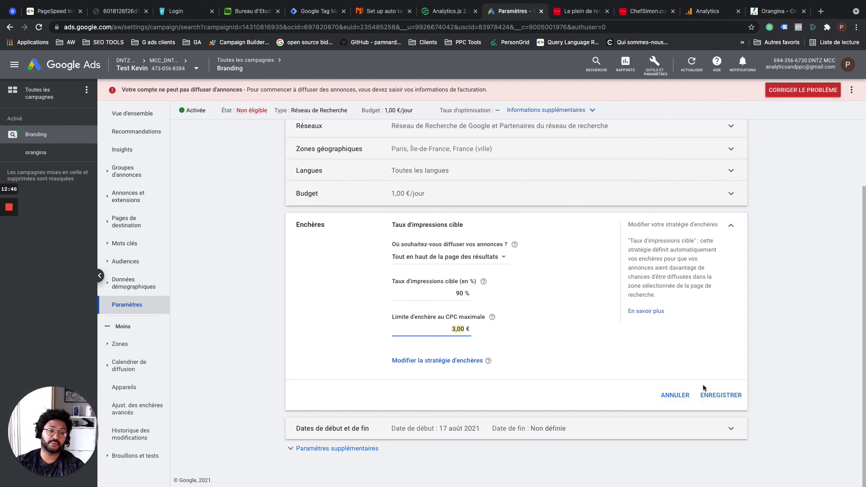
click(721, 396)
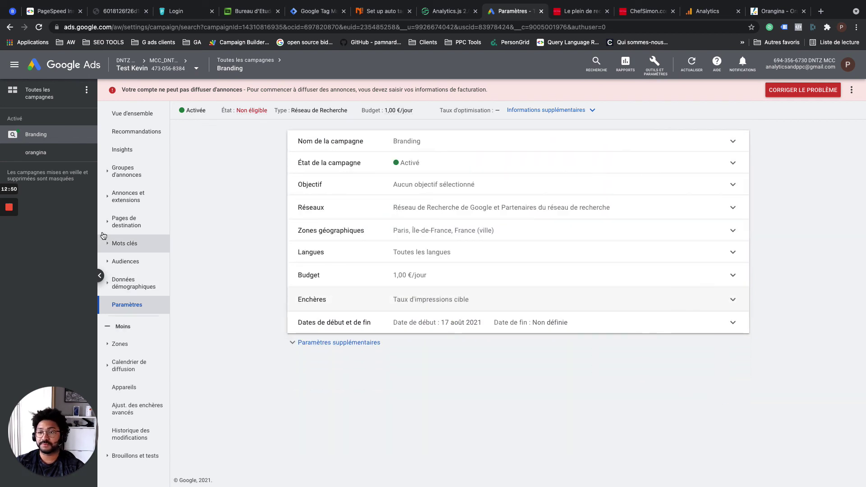
- Display the campaigns table for all campaigns and open its column editor
click(35, 95)
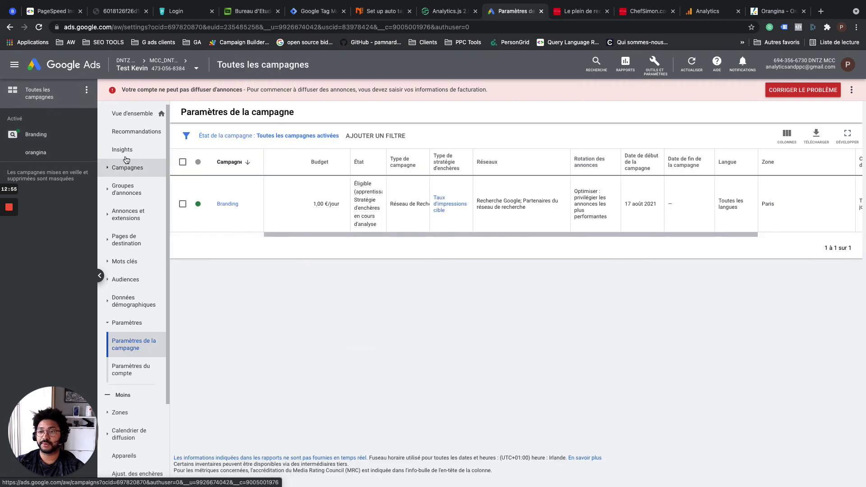
click(129, 170)
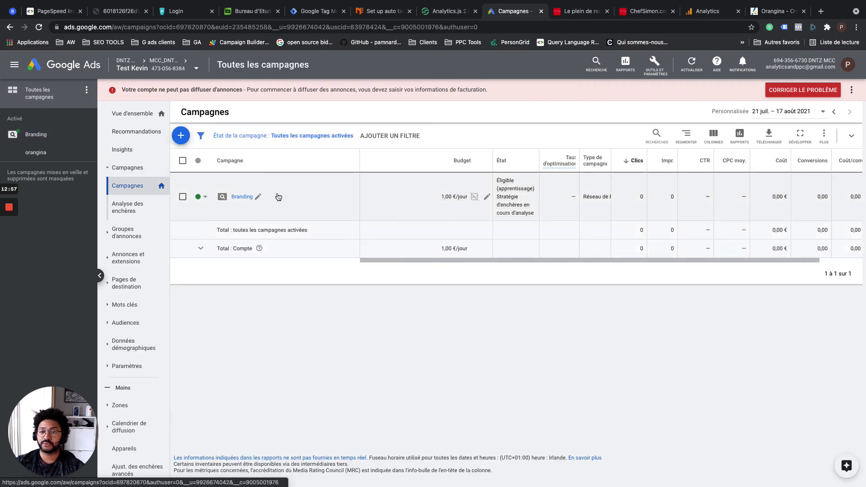
scroll(541, 208, right, 3)
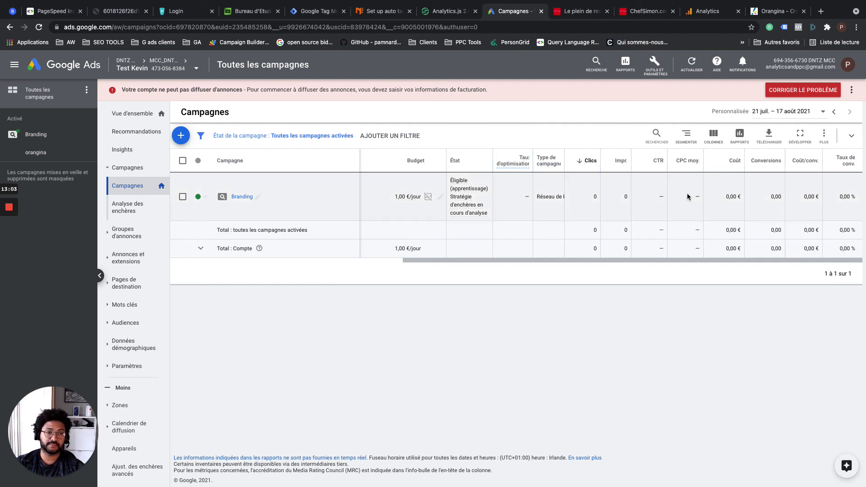
click(716, 140)
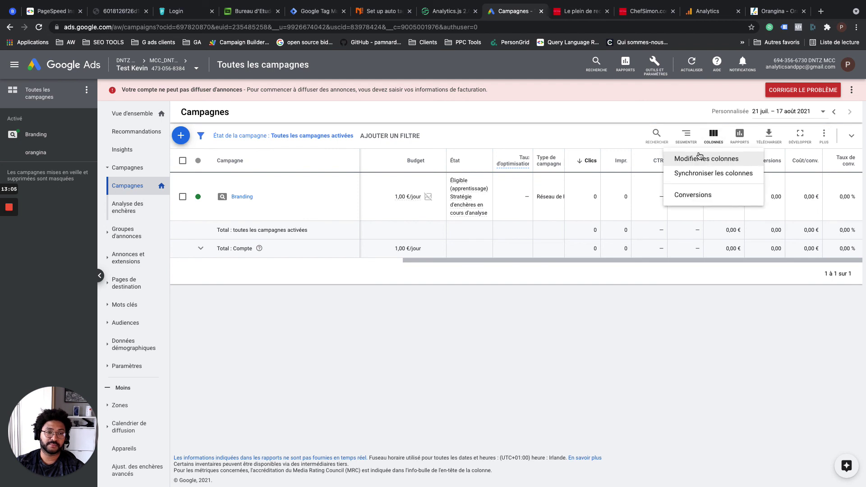
click(704, 159)
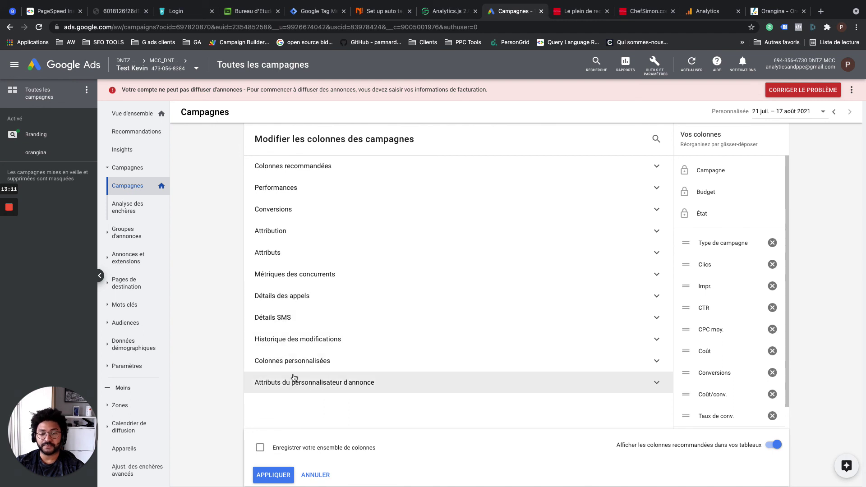
- Add the competitive metrics "Tx d'impr. sur RR" and "Tx d'impr. en 1re pos. sur RR" as columns of the campaigns table
click(291, 275)
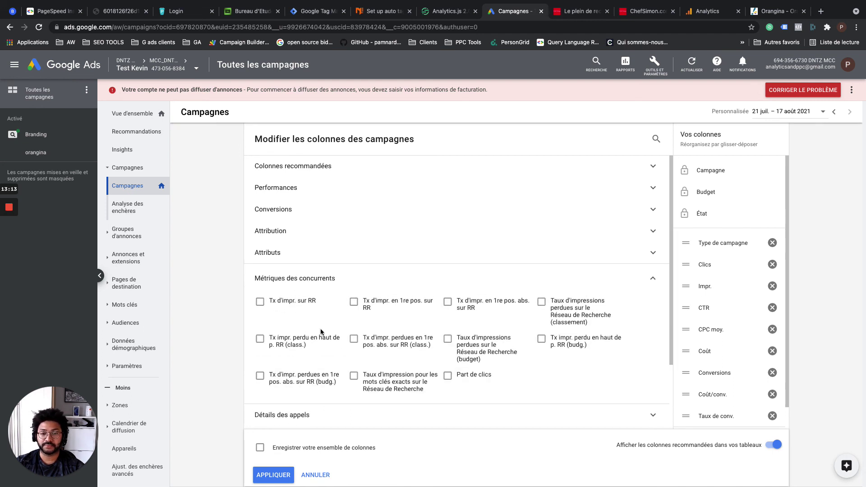
scroll(321, 333, down, 1)
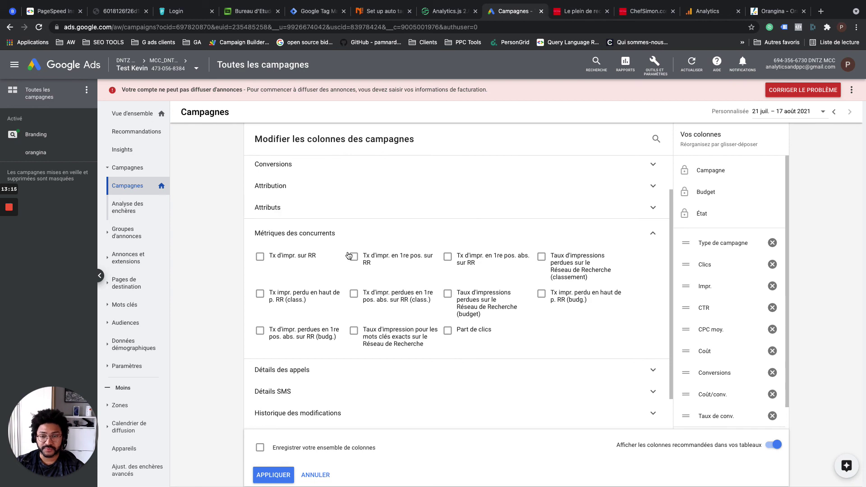
click(288, 261)
mouse_move(326, 255)
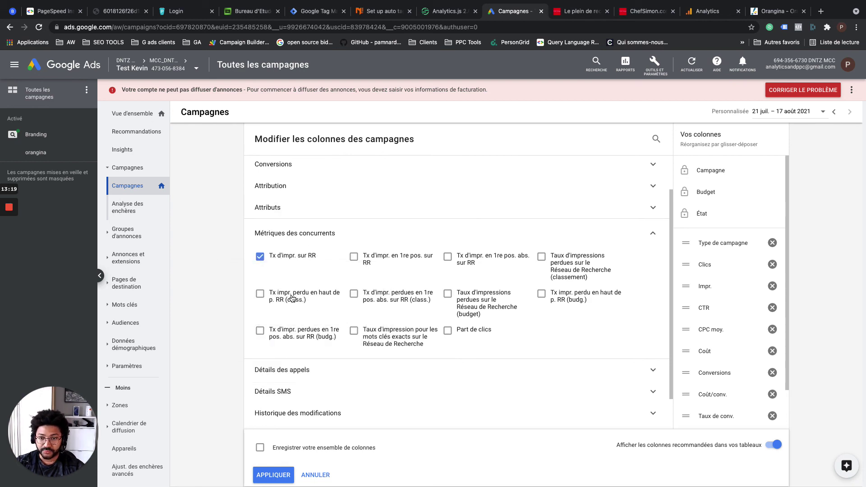
mouse_move(309, 300)
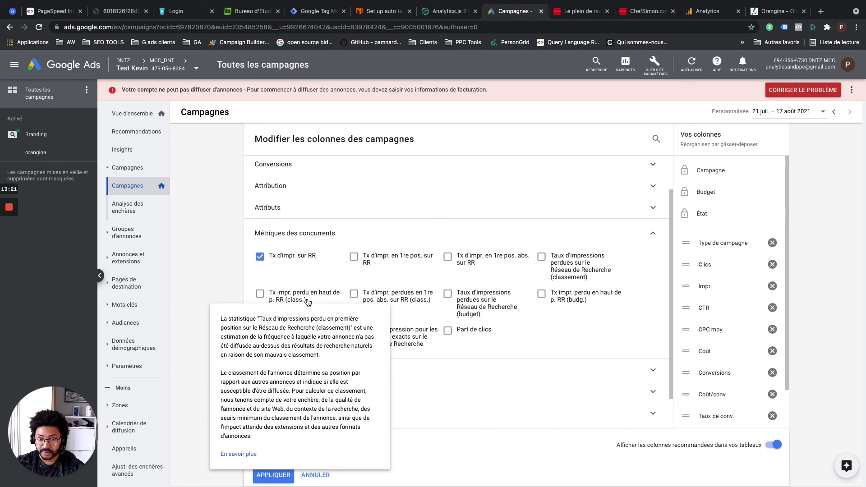
click(411, 258)
mouse_move(505, 257)
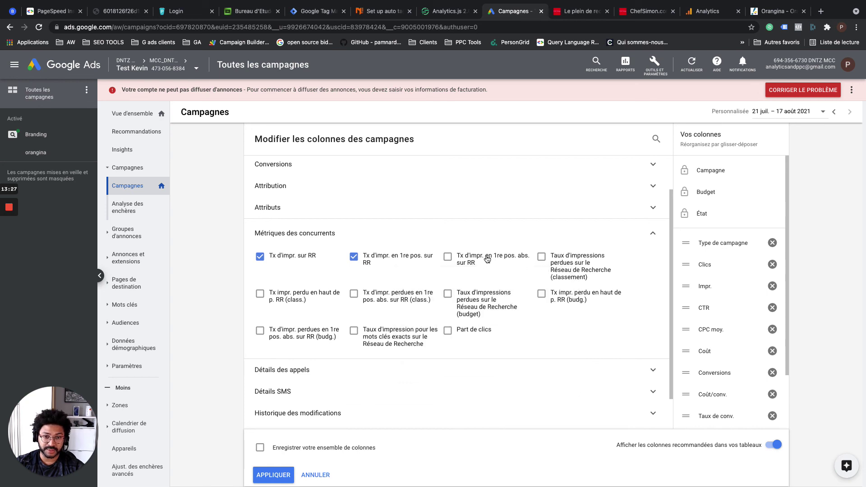
scroll(282, 383, down, 1)
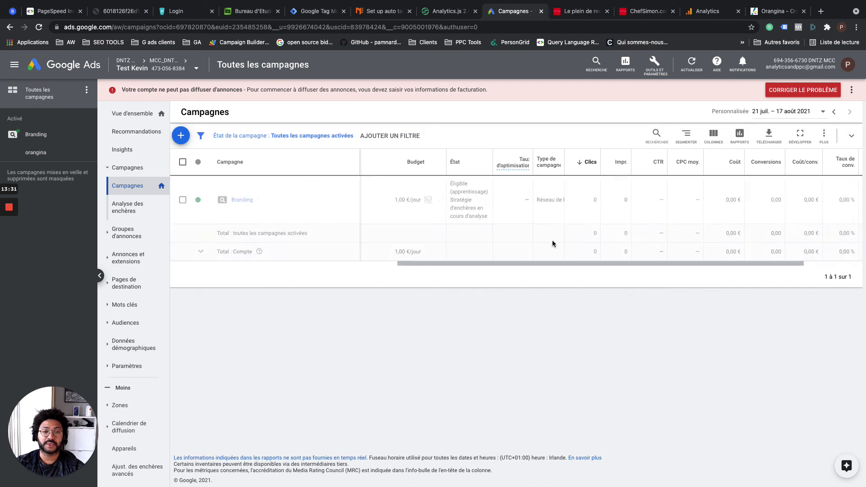
scroll(570, 220, right, 3)
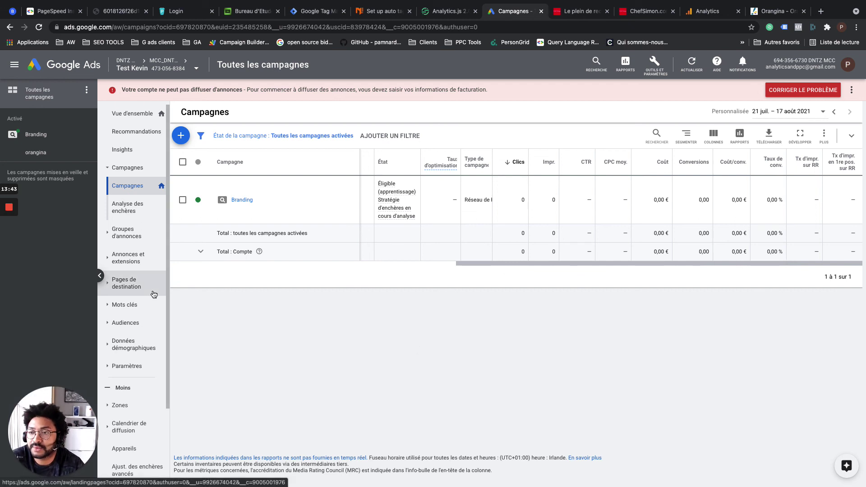
- Open the auction insights report for the search keywords of all campaigns
click(148, 307)
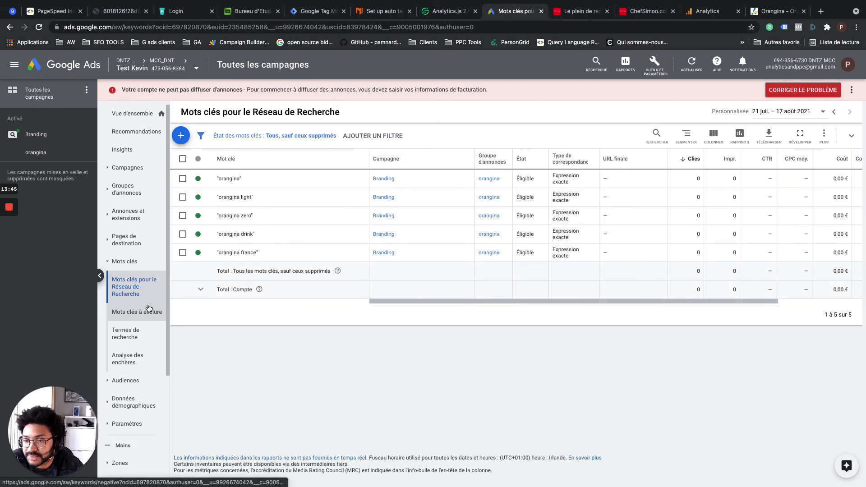
click(139, 360)
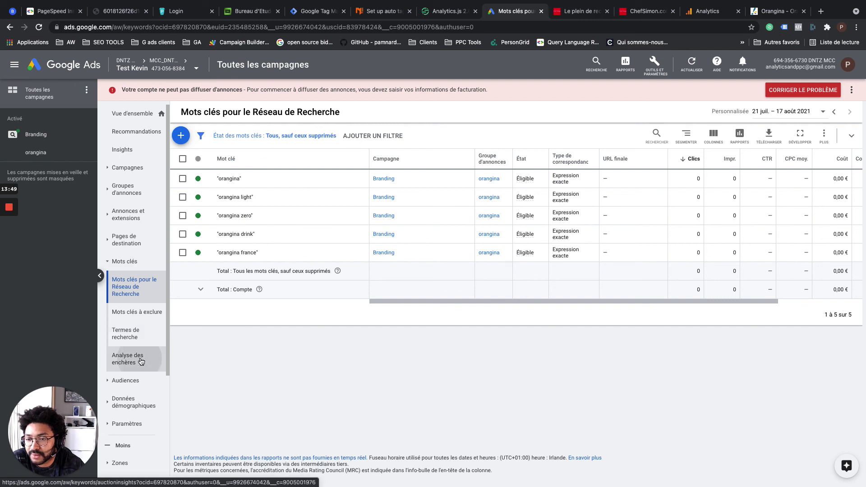